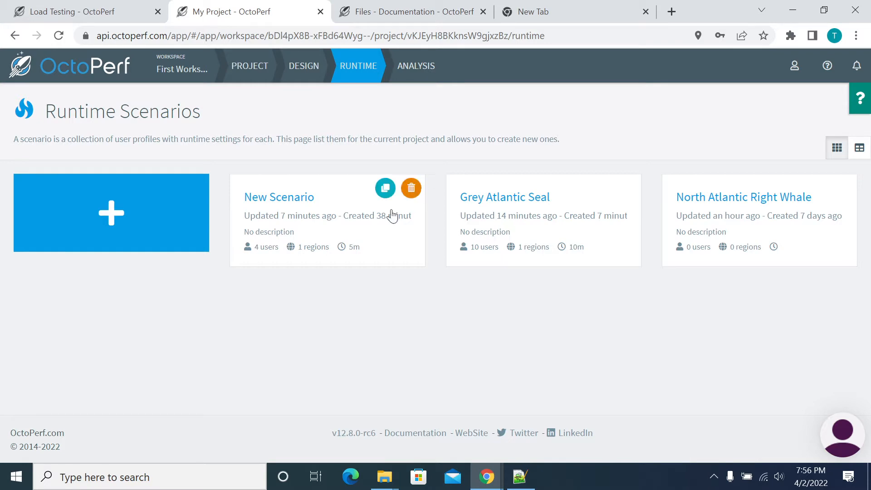
Step: Open the New Scenario runtime scenario and launch its load test, proceeding past the virtual user checks
click(305, 217)
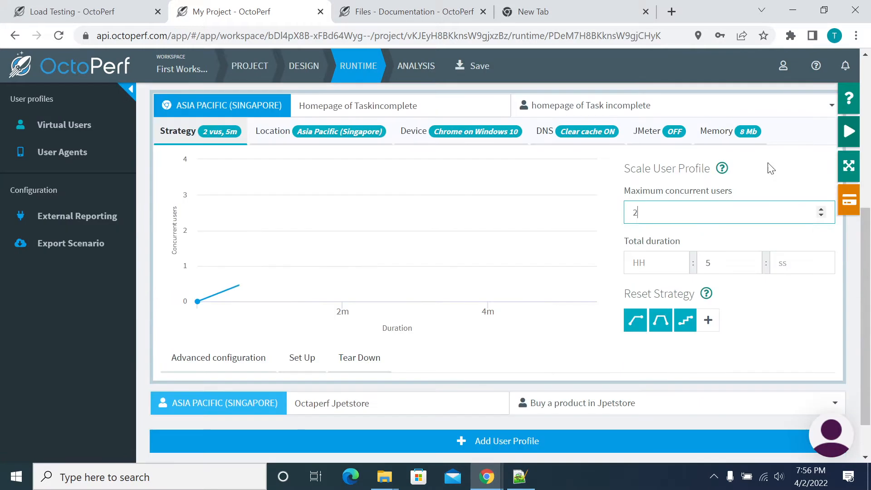
click(845, 133)
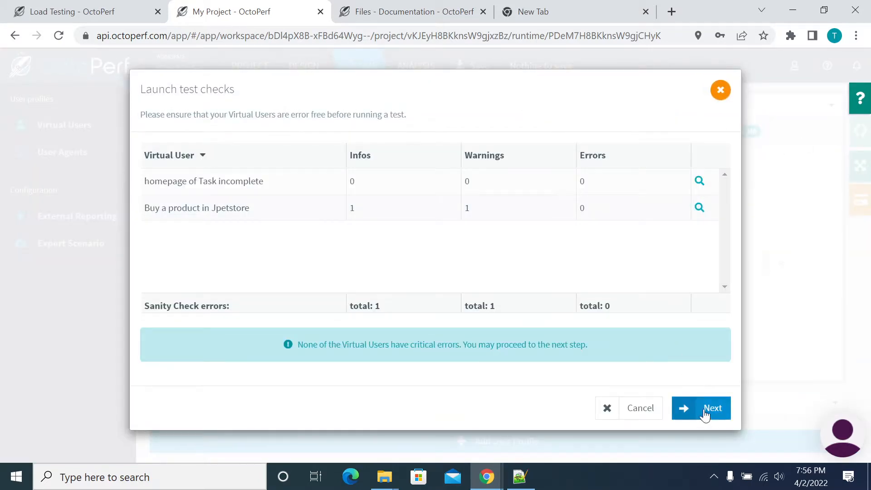
click(706, 411)
click(720, 328)
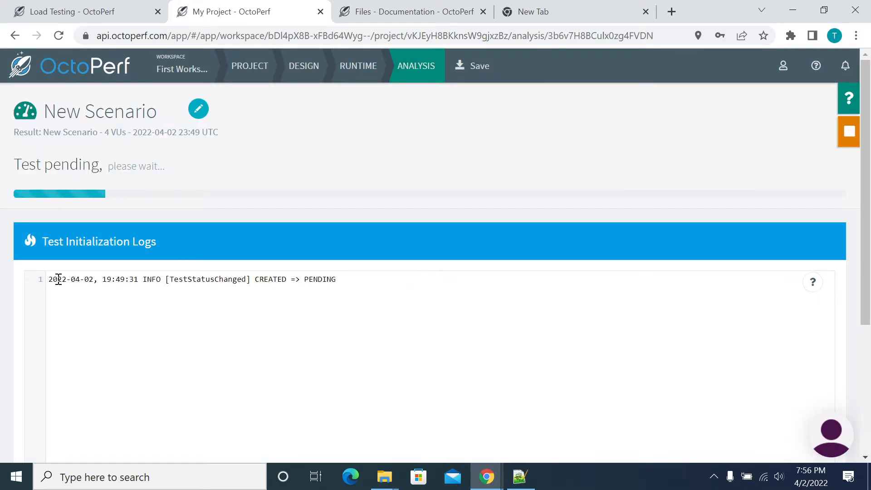
Step: Read the test initialization logs of the pending test and look over the report once it starts running
drag(56, 278, 270, 376)
click(337, 327)
scroll(368, 316, down, 3)
scroll(365, 304, up, 2)
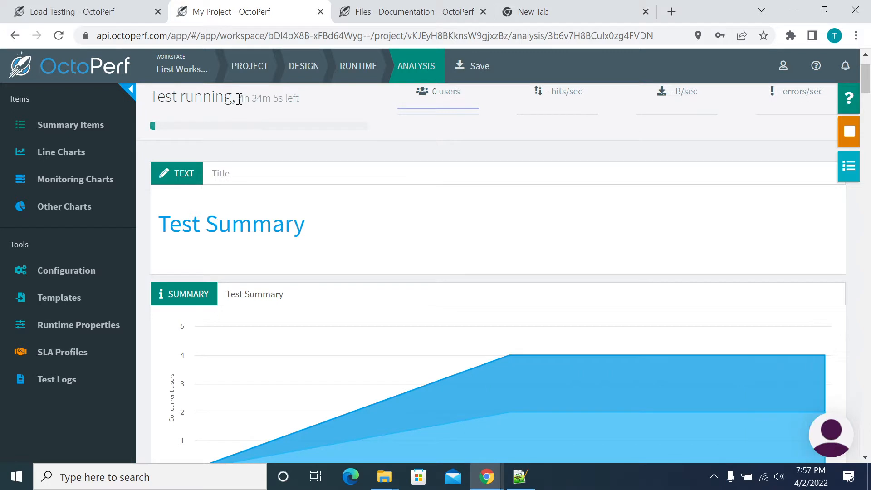
Step: Monitor the estimated time left for the running test in the report header
drag(240, 100, 307, 100)
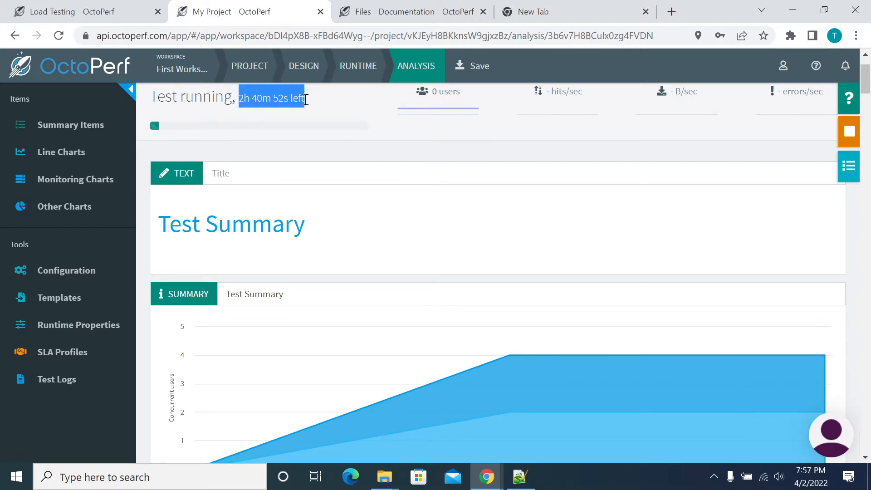
click(245, 100)
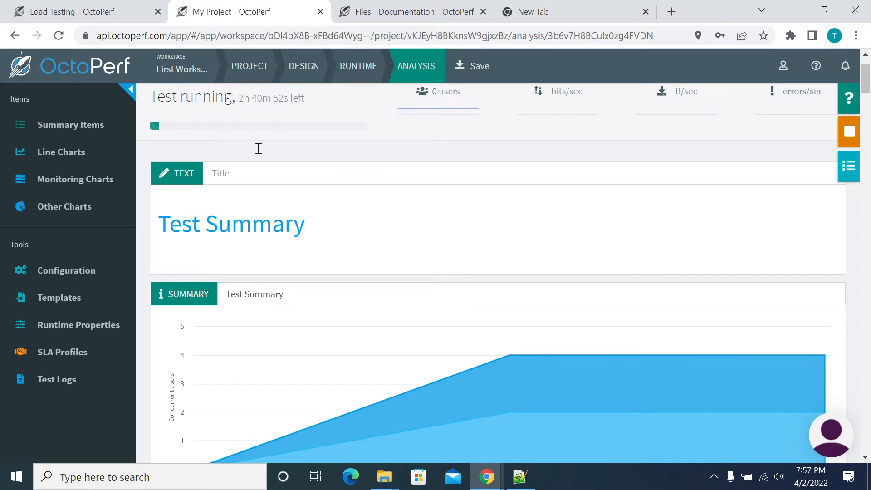
scroll(431, 270, down, 4)
scroll(437, 237, up, 5)
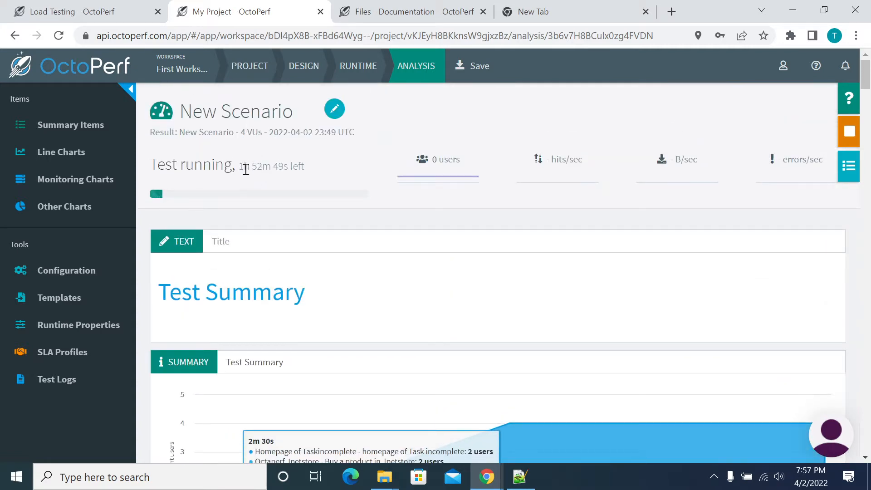
drag(242, 168, 326, 166)
click(324, 166)
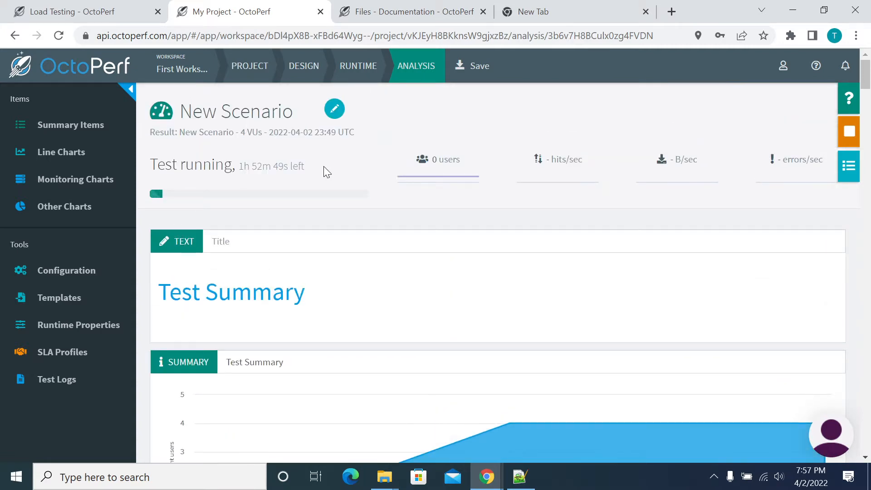
drag(242, 166, 306, 171)
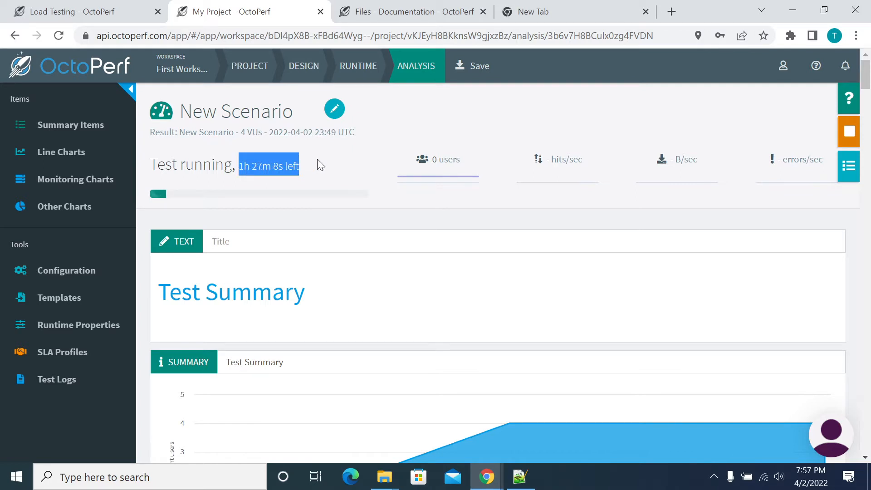
click(320, 161)
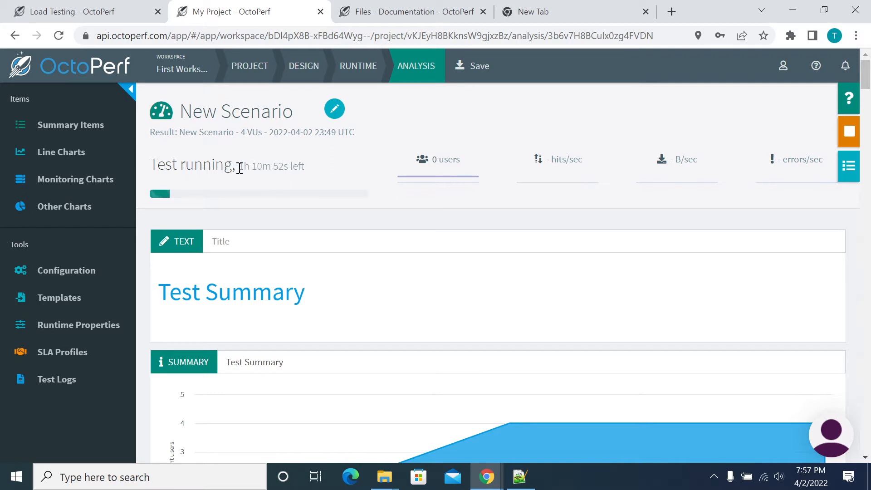
drag(238, 167, 302, 167)
click(346, 163)
Step: Examine the live users, hits/sec, B/sec and errors/sec indicators in the report header
drag(434, 159, 458, 162)
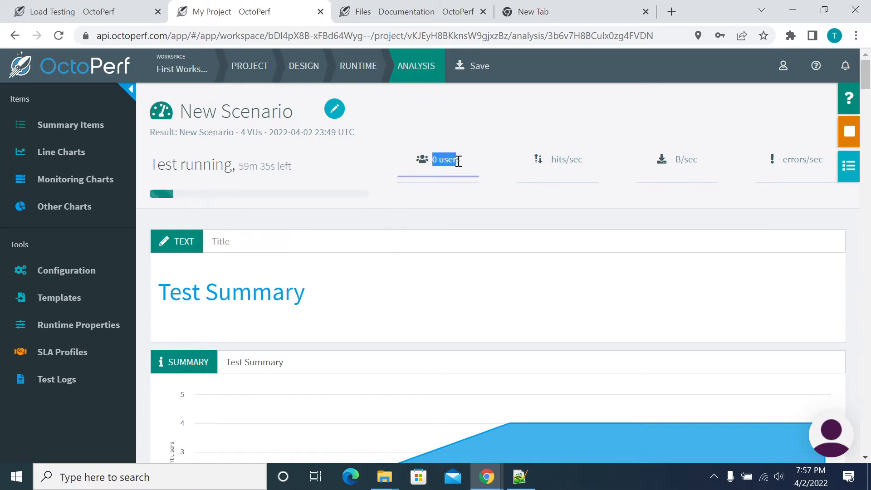
drag(551, 159, 584, 159)
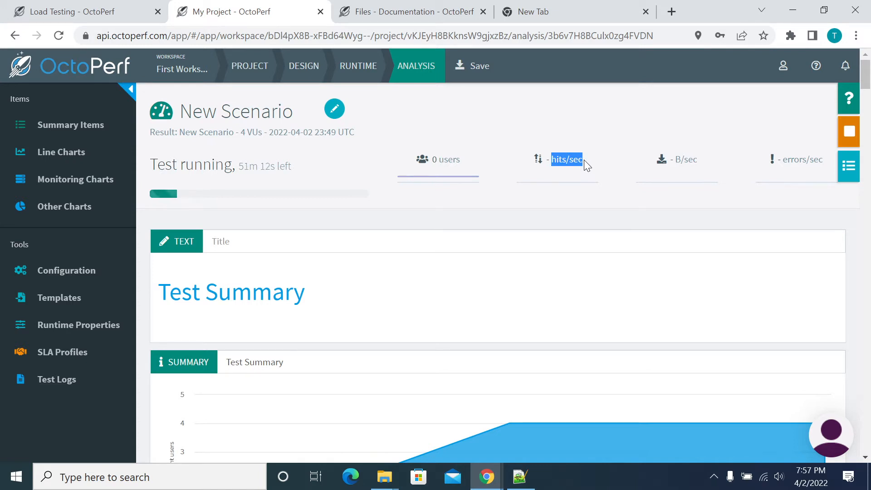
click(678, 158)
drag(692, 158, 699, 159)
drag(779, 158, 801, 160)
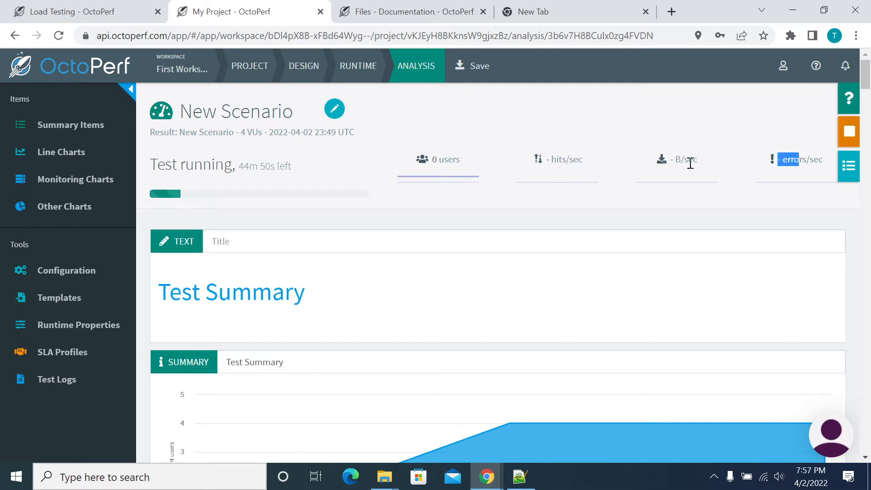
drag(671, 160, 676, 160)
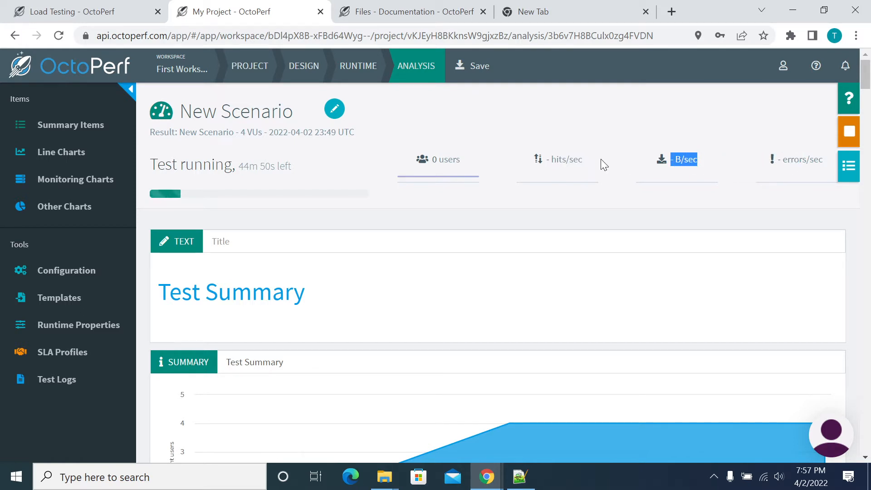
click(672, 159)
drag(673, 159, 690, 162)
Step: Review the Test Summary section, including its concurrent users chart and the user profiles listed beneath it
scroll(500, 216, down, 3)
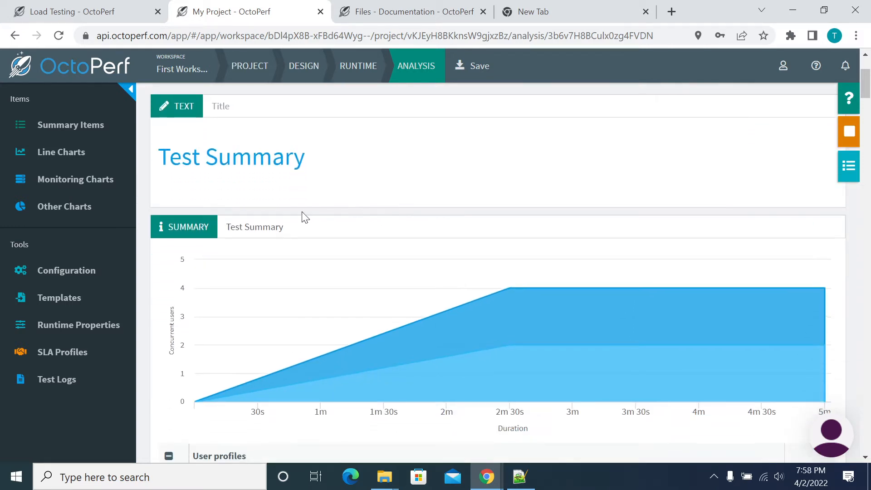
scroll(301, 218, up, 3)
drag(166, 291, 344, 302)
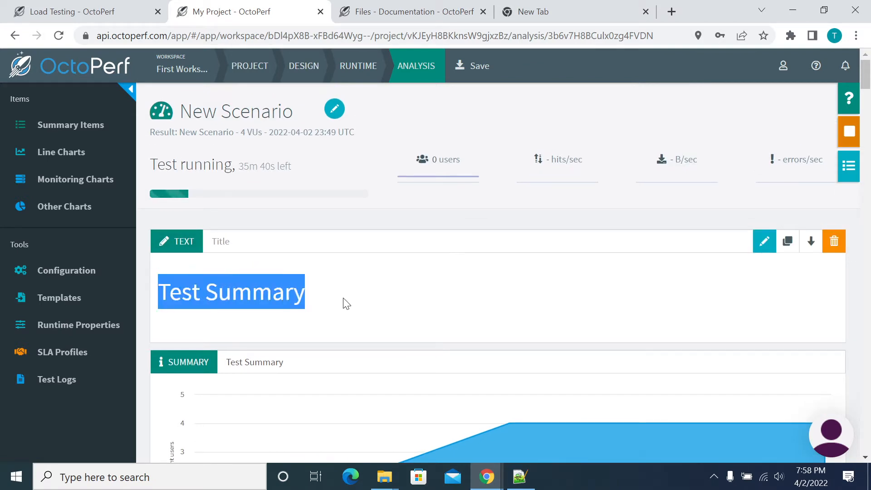
click(344, 303)
scroll(345, 303, down, 5)
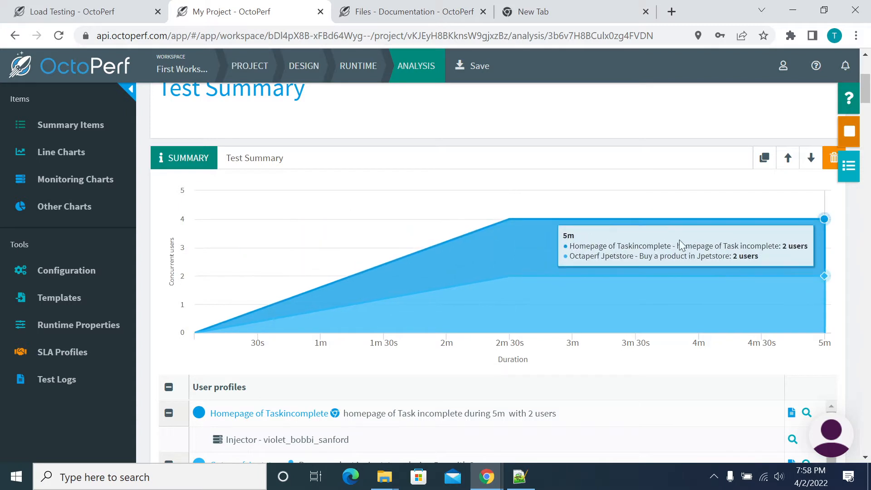
scroll(454, 265, down, 3)
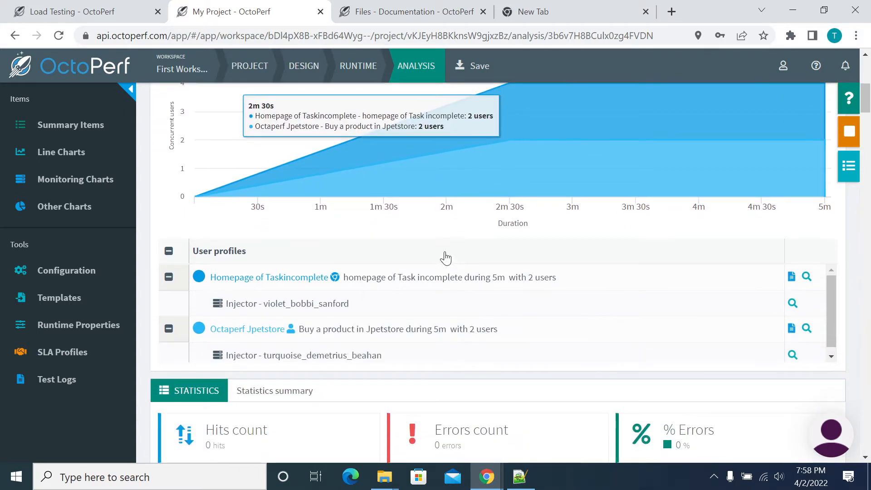
scroll(588, 164, down, 3)
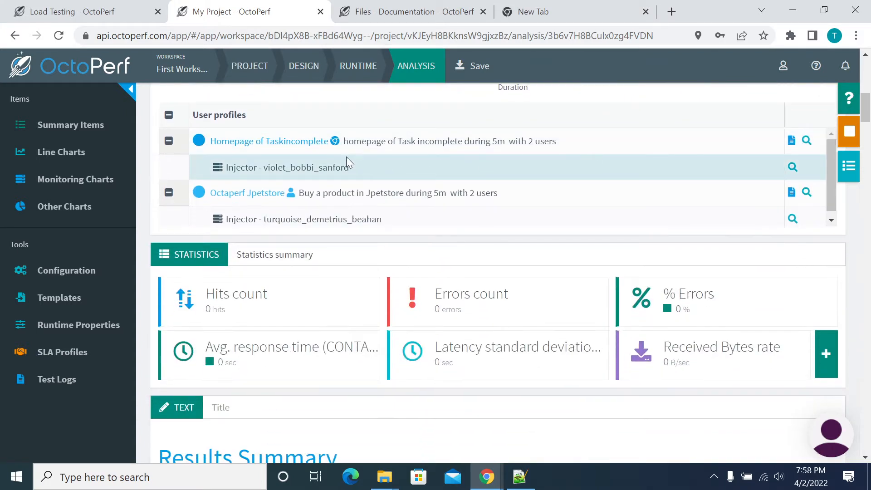
Step: Inspect the injectors of the Homepage of Taskincomplete and Octaperf Jpetstore profiles, leaving both profiles collapsed
click(169, 141)
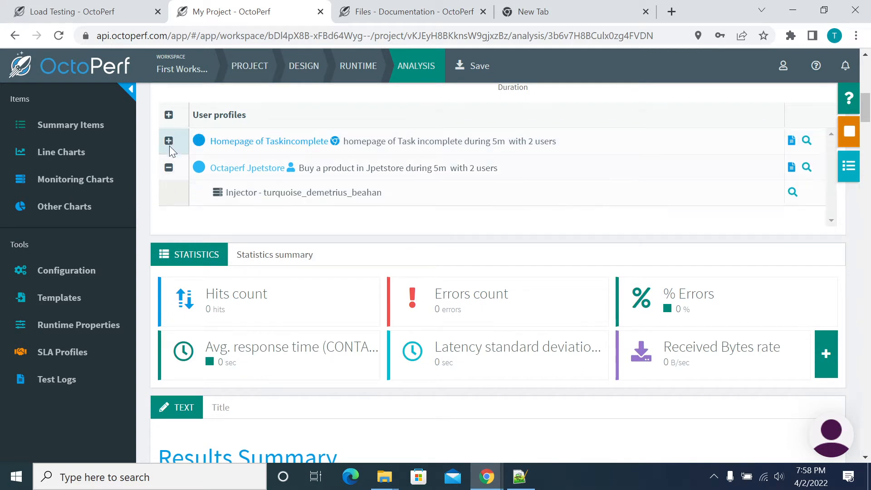
click(168, 168)
click(168, 141)
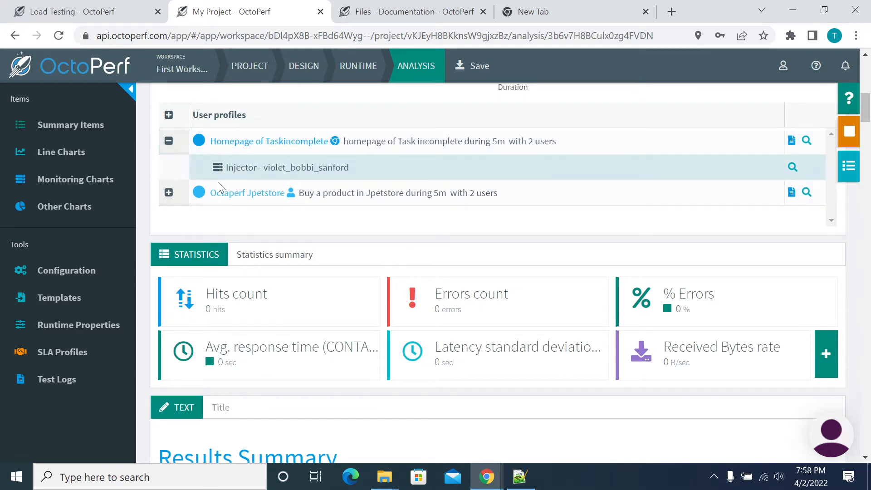
drag(225, 170, 349, 171)
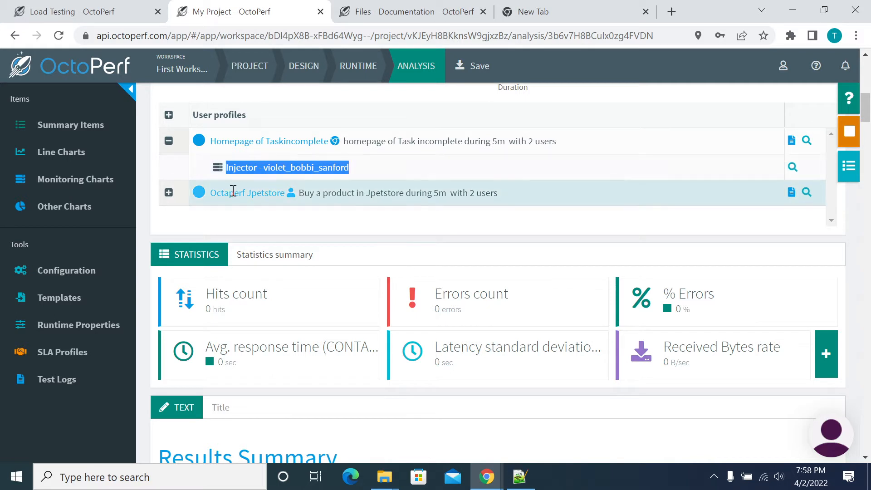
click(169, 192)
scroll(200, 191, down, 1)
drag(248, 214, 335, 219)
click(168, 187)
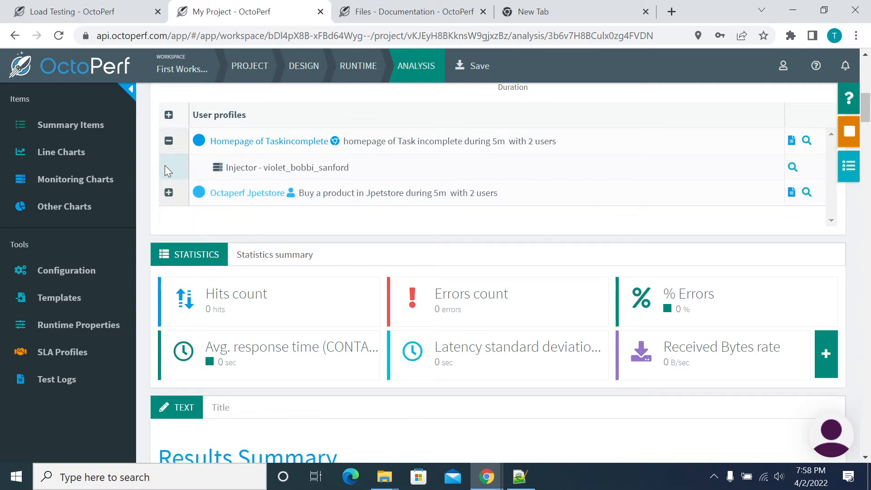
click(168, 141)
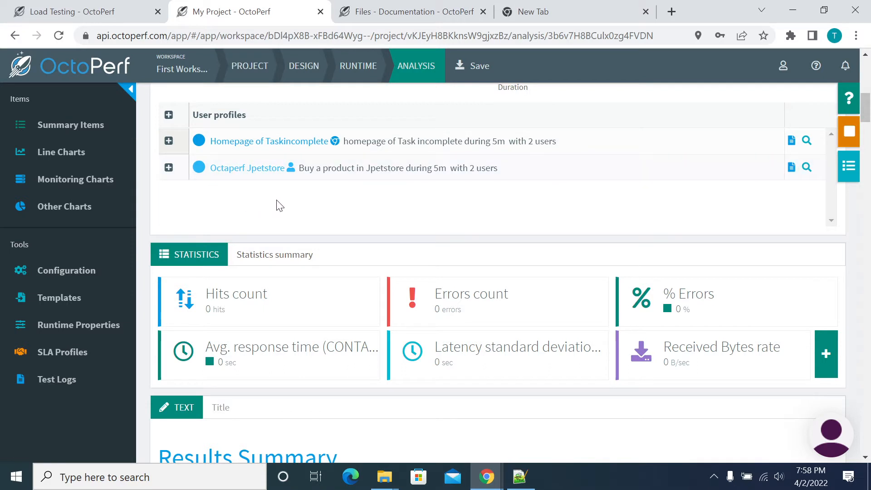
Step: Examine the Hits count, Errors count and % Errors metrics in the Statistics summary
scroll(278, 207, down, 1)
scroll(282, 214, down, 1)
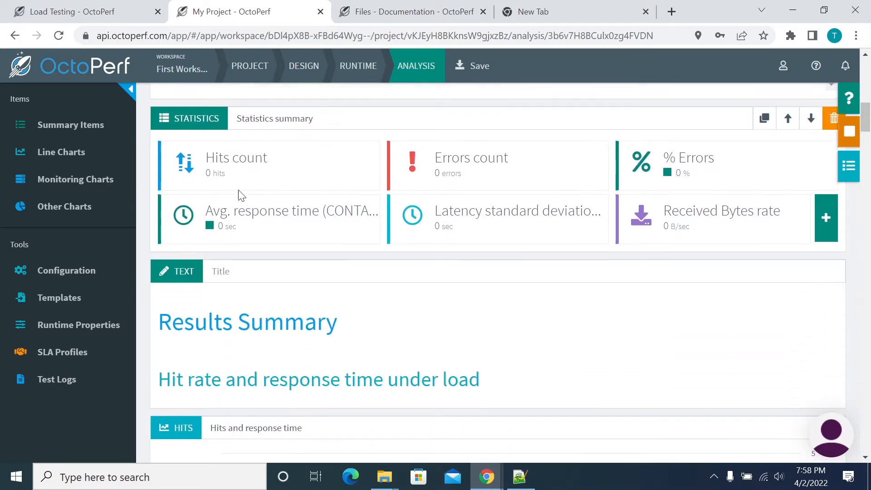
drag(208, 156, 235, 181)
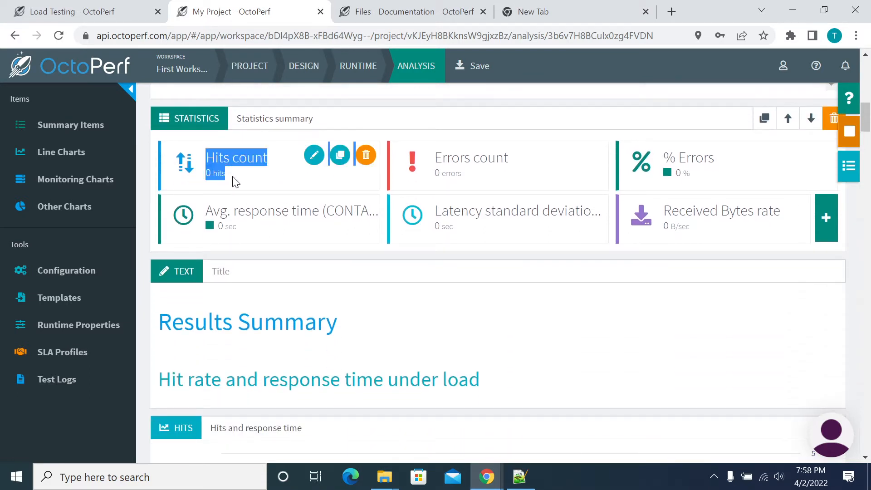
drag(435, 158, 469, 181)
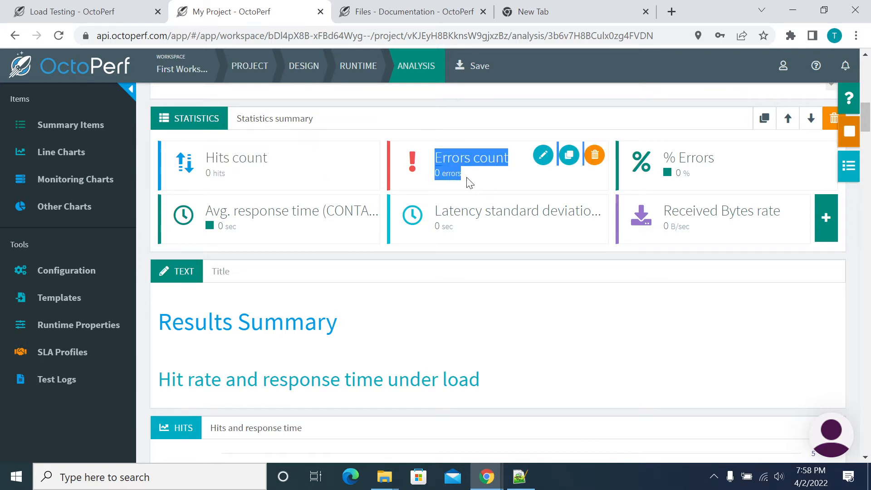
drag(663, 157, 697, 177)
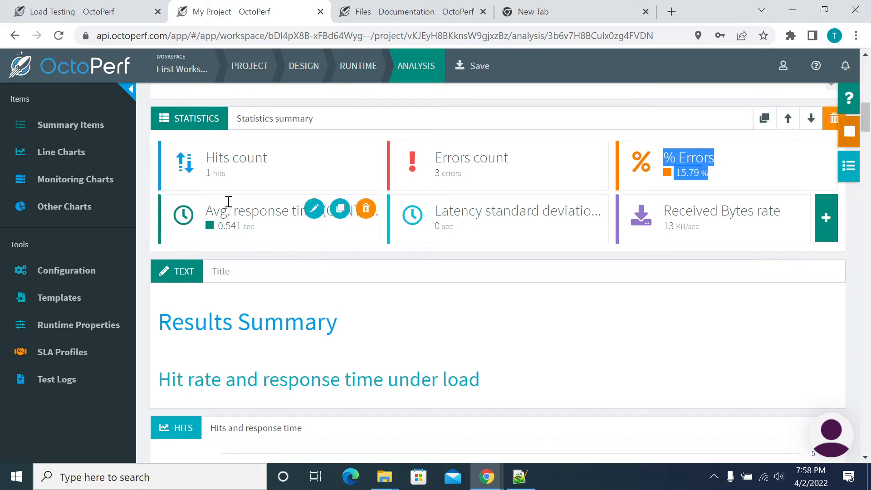
drag(206, 174, 219, 176)
Step: Return to the report header and recheck the time left for the running test
scroll(413, 196, up, 8)
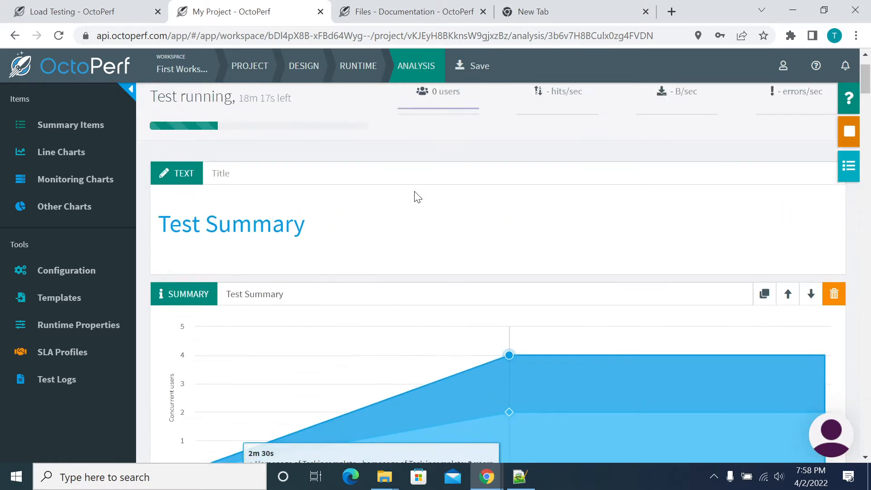
scroll(417, 197, up, 2)
drag(244, 166, 316, 169)
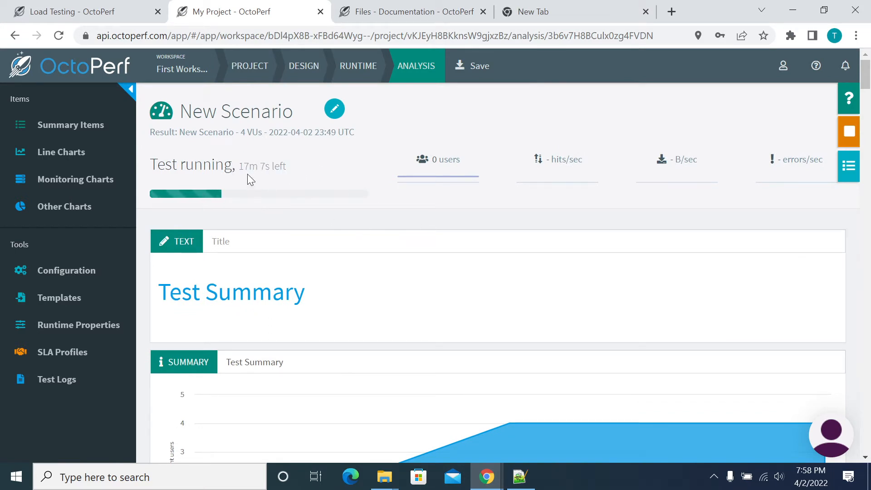
drag(237, 166, 314, 169)
drag(241, 166, 304, 165)
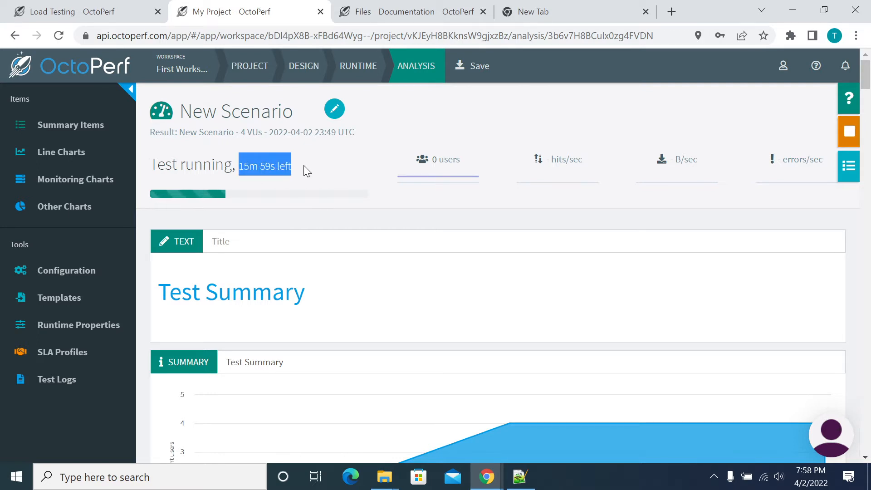
Step: Recheck the Hits count, Errors count and % Errors metrics in the Statistics summary for updated figures
scroll(345, 181, down, 5)
scroll(359, 199, down, 4)
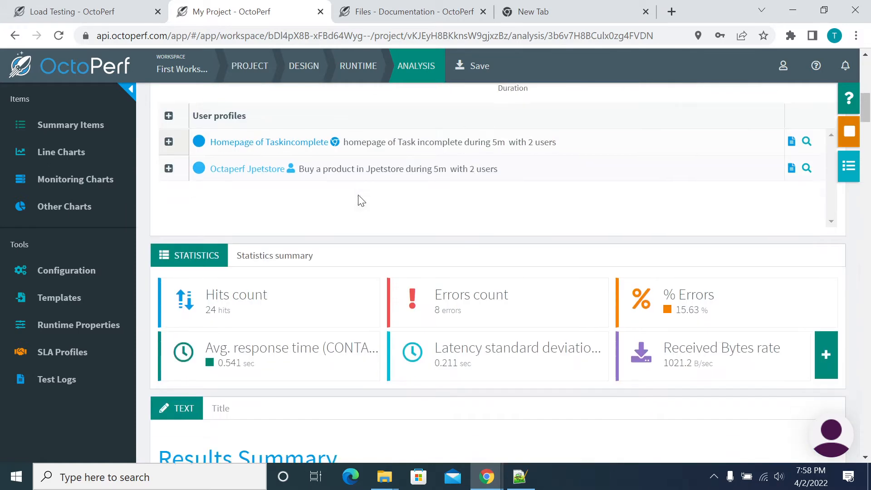
scroll(309, 202, down, 4)
scroll(273, 209, up, 1)
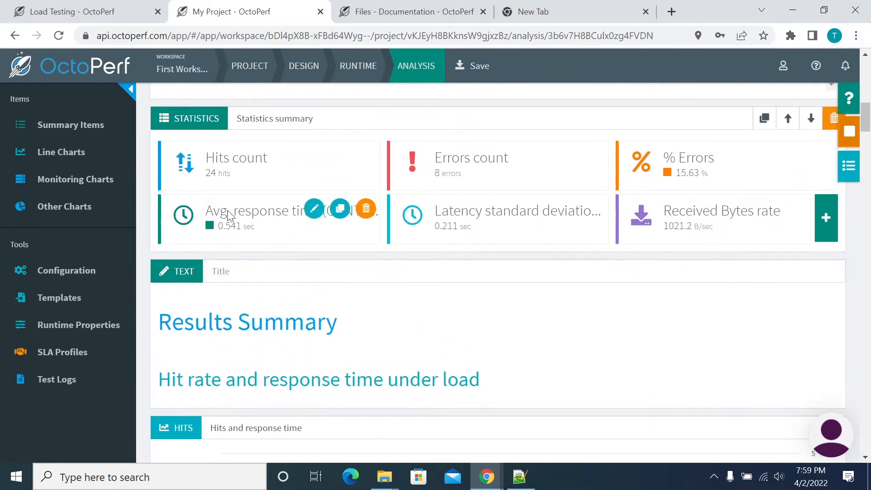
drag(208, 173, 240, 175)
click(208, 175)
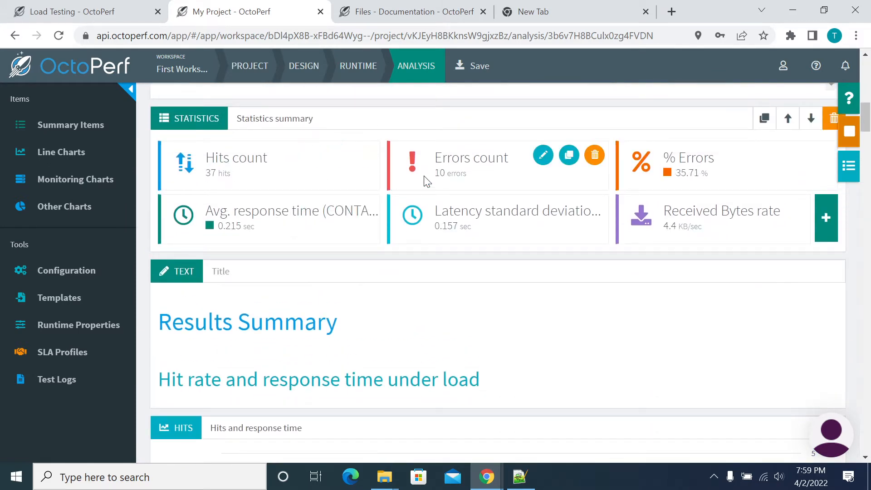
drag(435, 174, 460, 174)
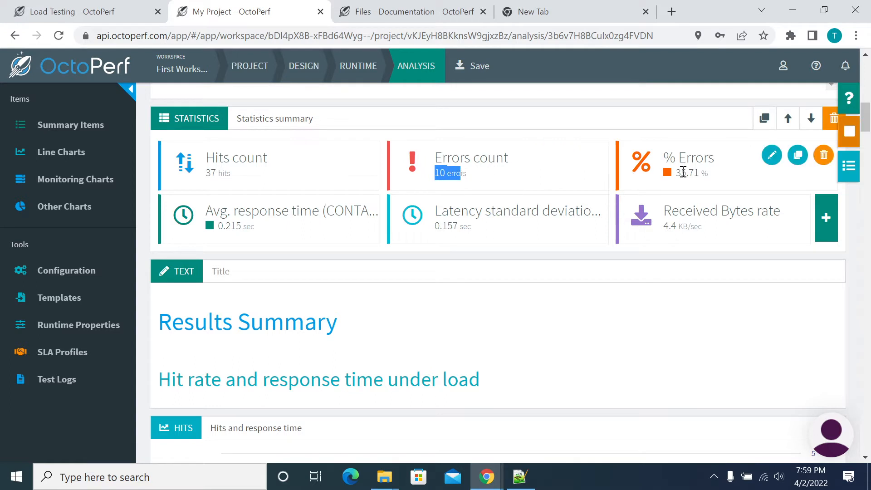
drag(676, 173, 747, 179)
Step: Examine the Hits and response time chart under the Hit rate and response time under load heading
scroll(470, 241, down, 3)
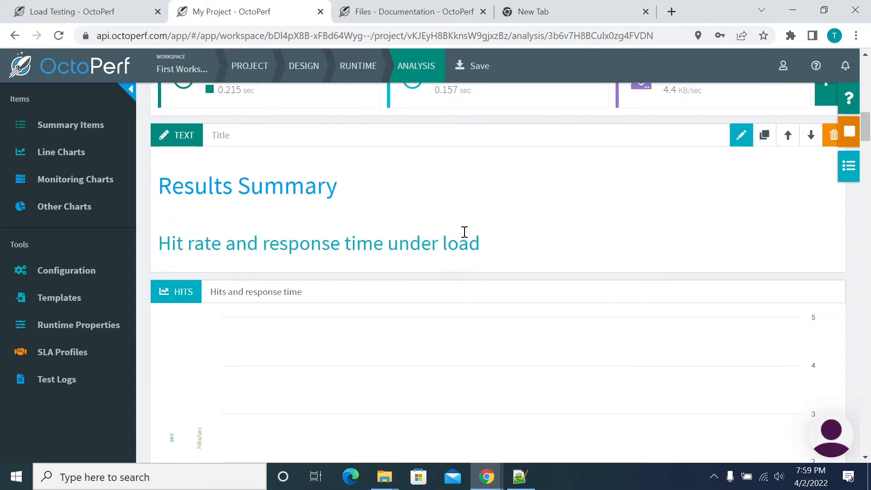
scroll(464, 234, down, 5)
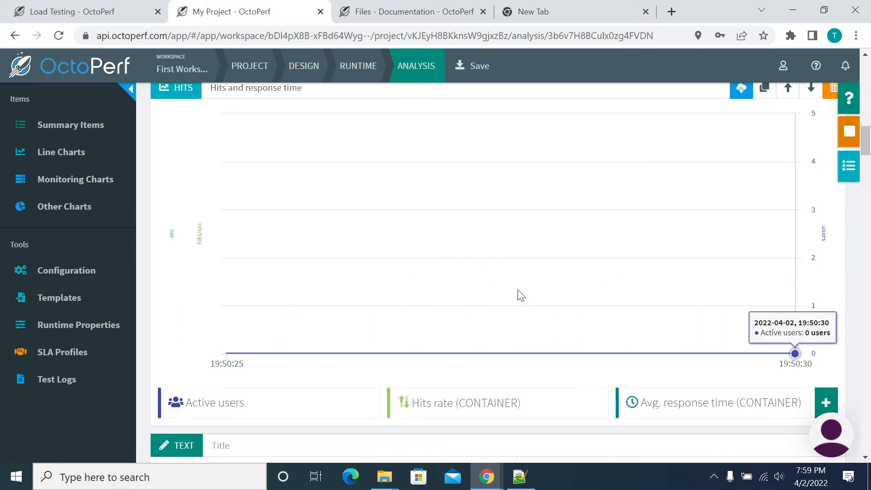
scroll(459, 312, up, 2)
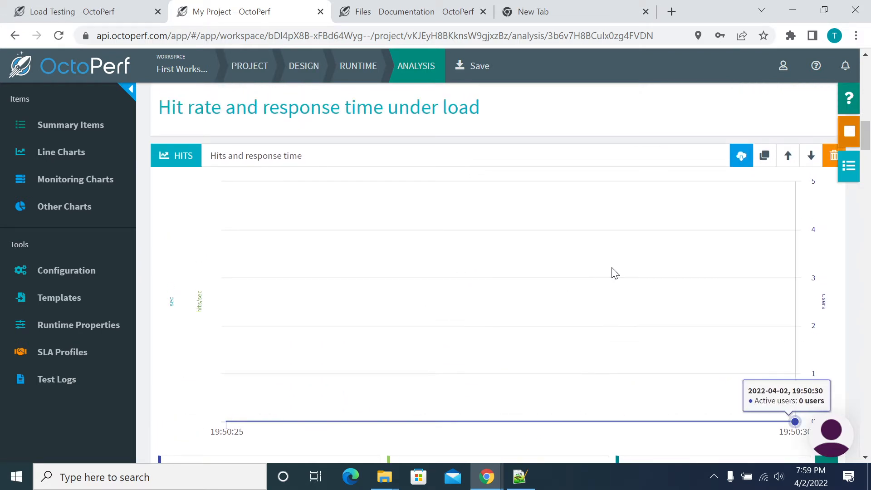
scroll(563, 284, down, 3)
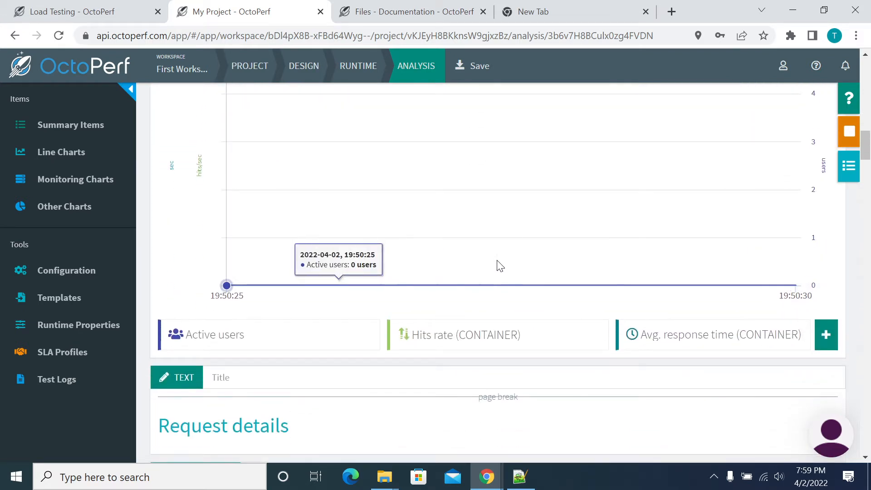
scroll(469, 265, down, 2)
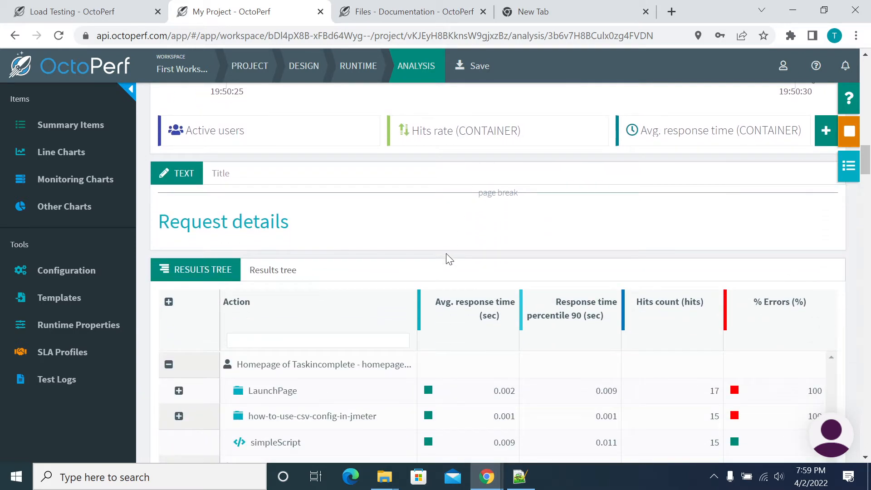
scroll(472, 247, up, 6)
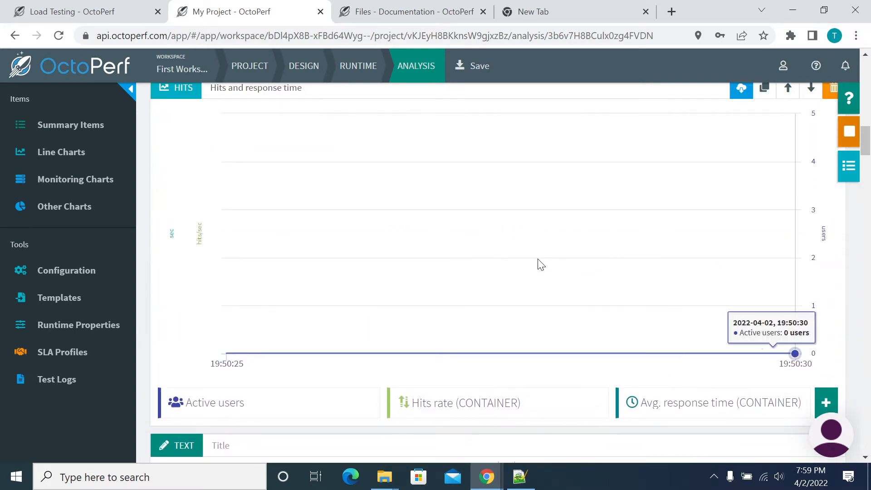
Step: Compare response times, hits and error percentages for LaunchPage and how-to-use-csv-config-in-jmeter in the Results tree
scroll(536, 267, down, 12)
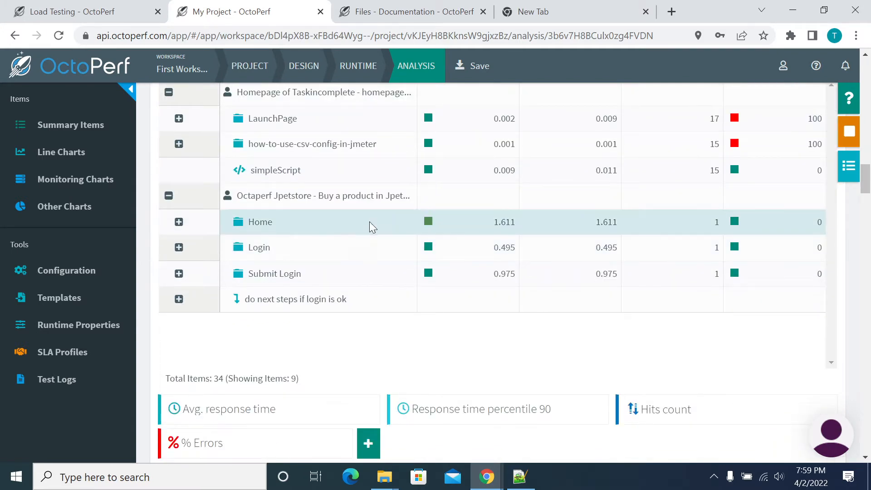
scroll(369, 222, up, 3)
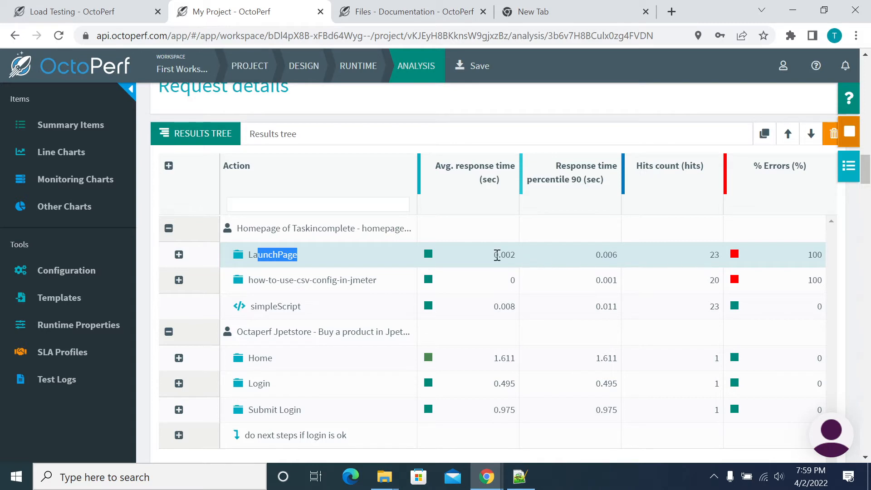
drag(472, 257, 687, 257)
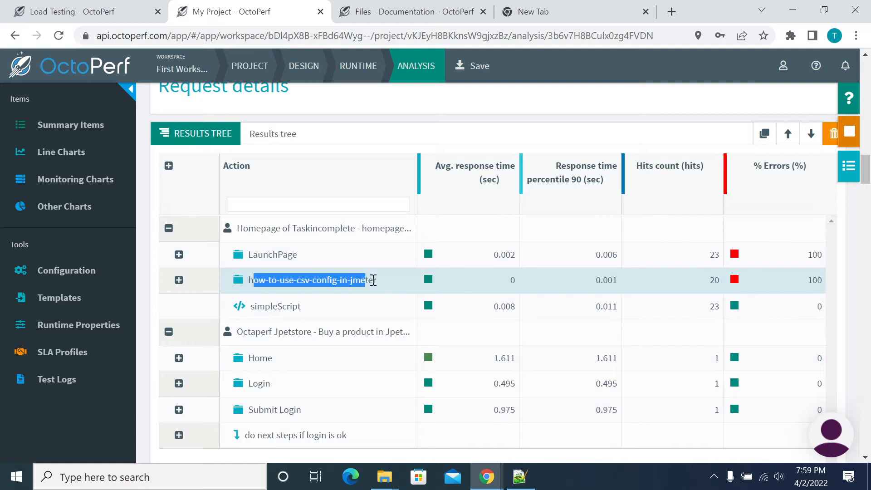
click(781, 281)
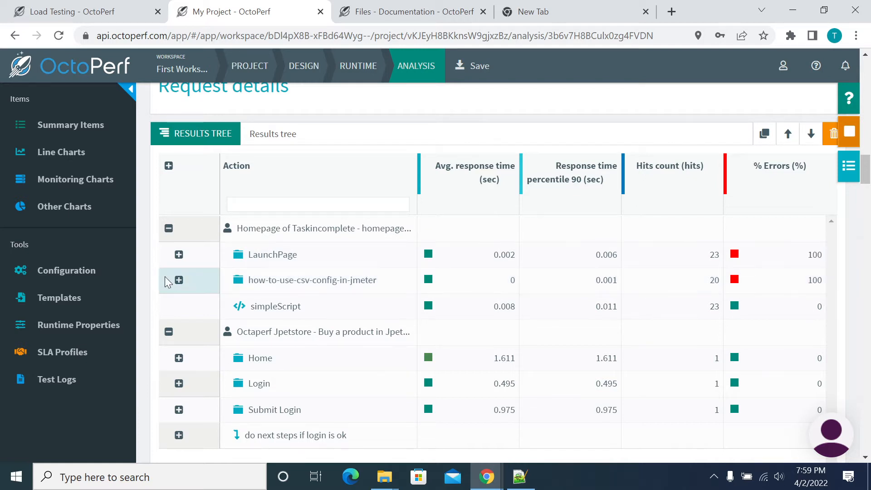
Step: Inspect the requests within how-to-use-csv-config-in-jmeter, LaunchPage and Home in the Results tree, leaving both user profiles collapsed
click(179, 280)
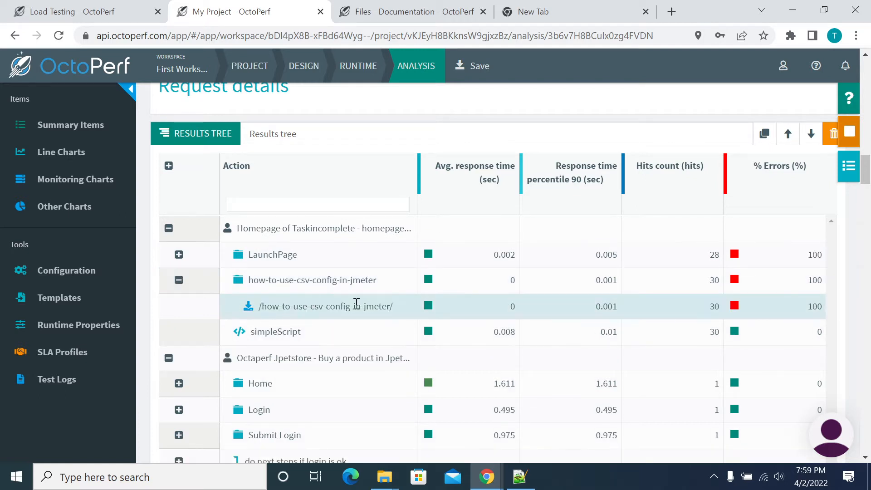
click(179, 255)
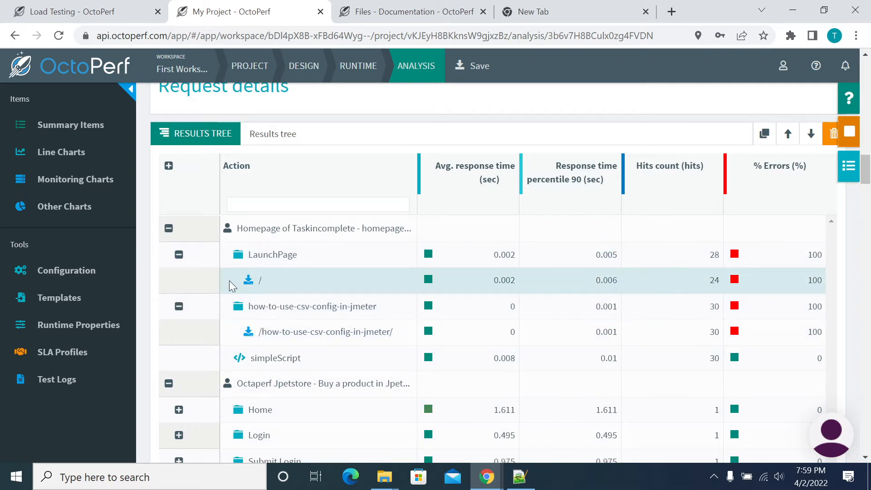
scroll(750, 279, down, 4)
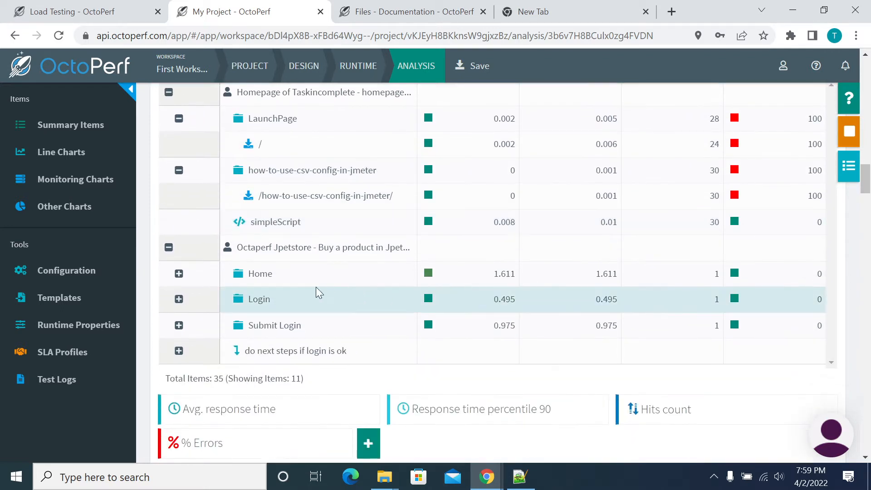
click(179, 206)
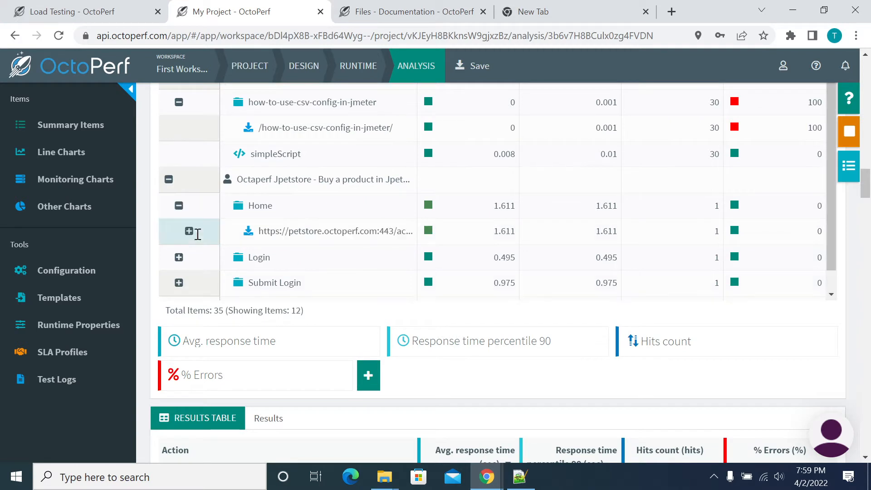
click(169, 180)
scroll(218, 200, up, 3)
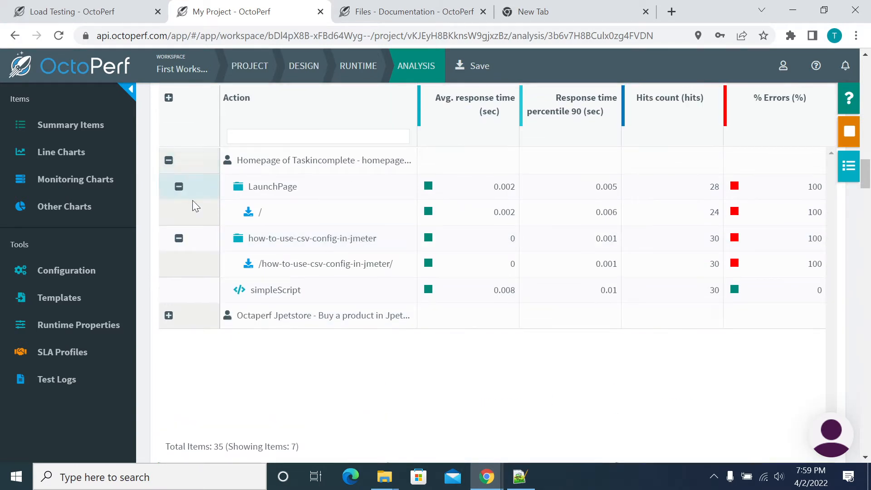
click(170, 167)
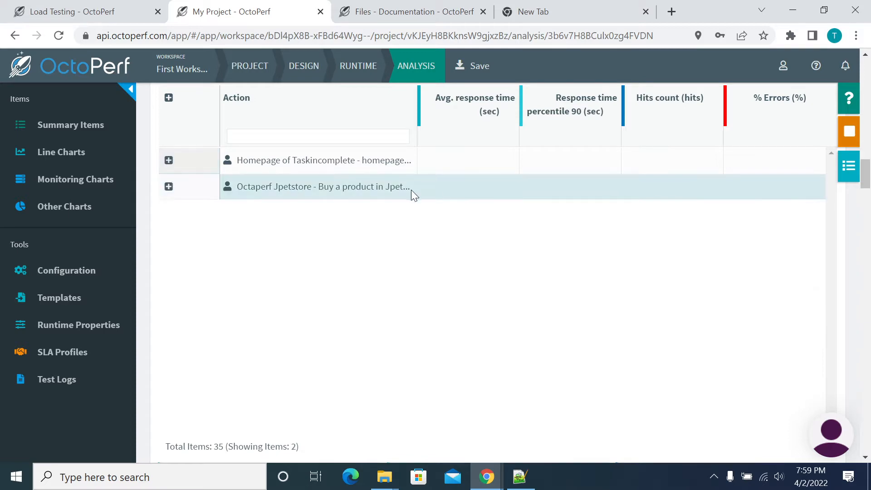
Step: Glance over the Results table, and expand the Homepage of Taskincomplete profile again in the Results tree
scroll(411, 189, down, 5)
scroll(416, 258, up, 5)
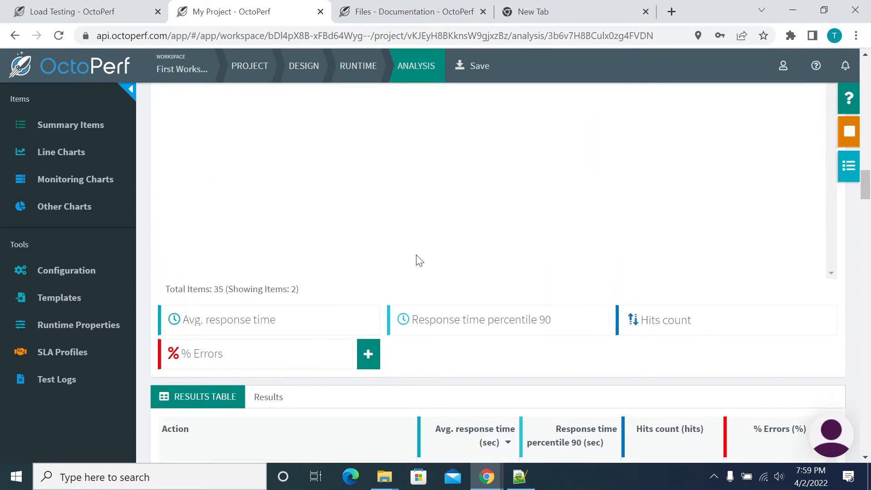
scroll(416, 259, down, 10)
scroll(340, 253, up, 6)
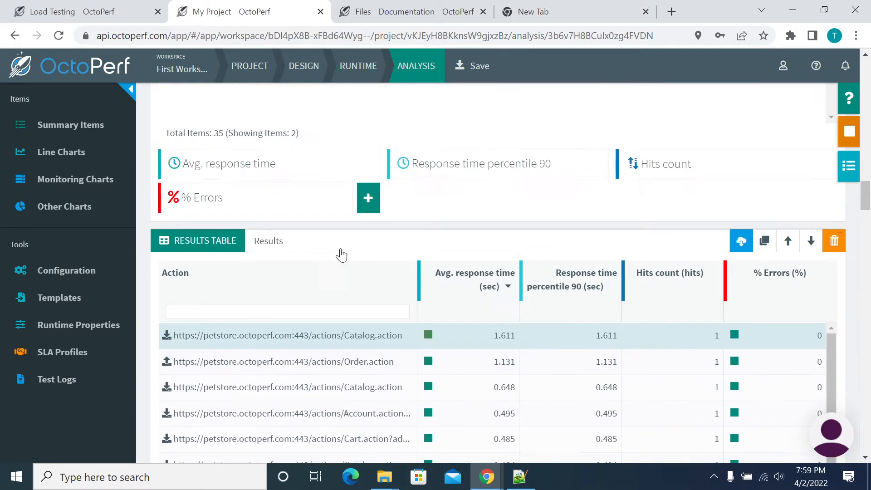
scroll(181, 162, up, 3)
click(168, 160)
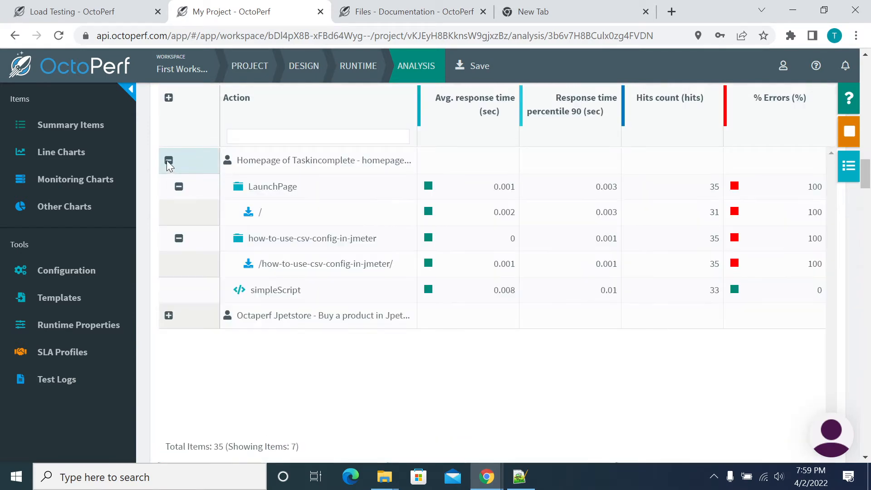
Step: Review the actions in the Results table with their average response time, 90th percentile, hits count and error percentage
scroll(405, 296, down, 10)
scroll(535, 302, up, 5)
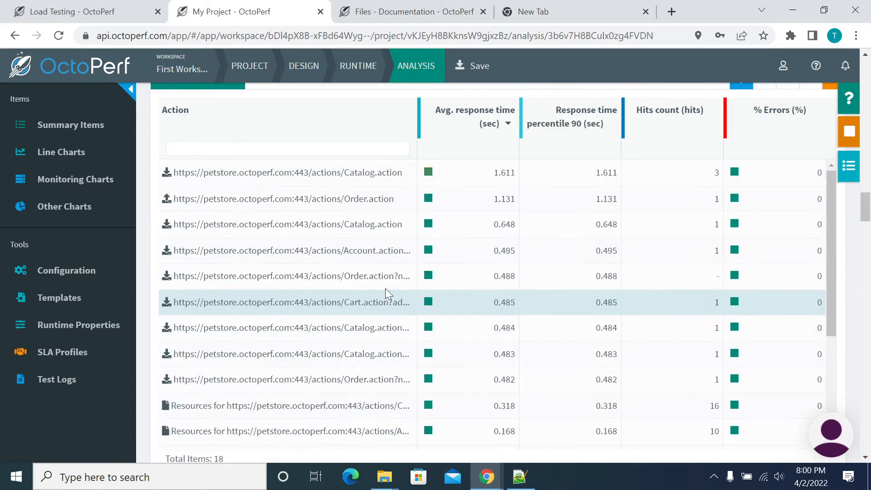
scroll(281, 277, up, 1)
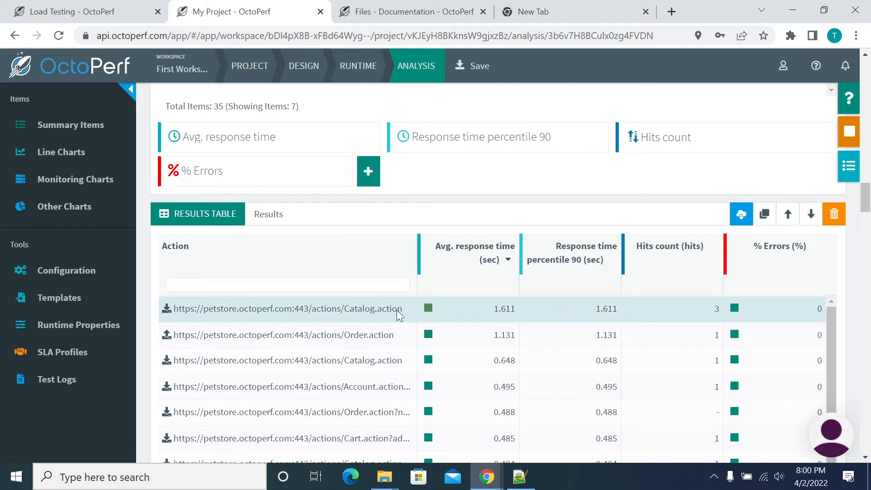
drag(219, 309, 381, 414)
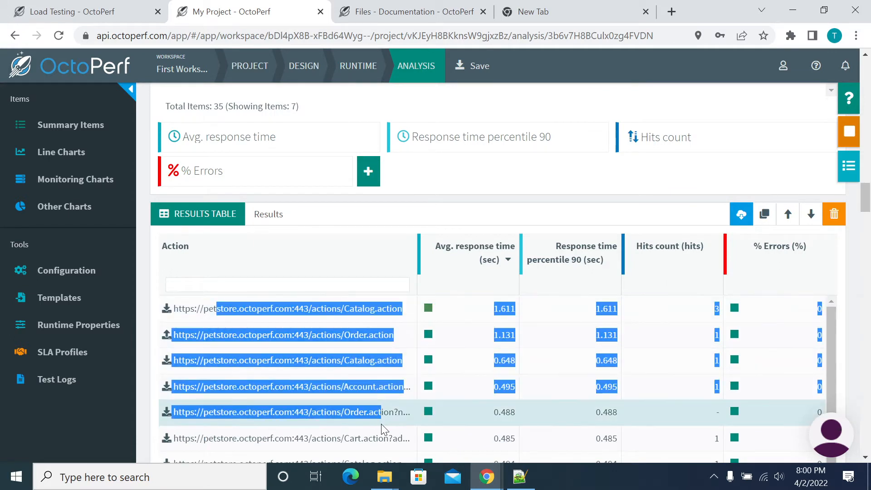
click(354, 312)
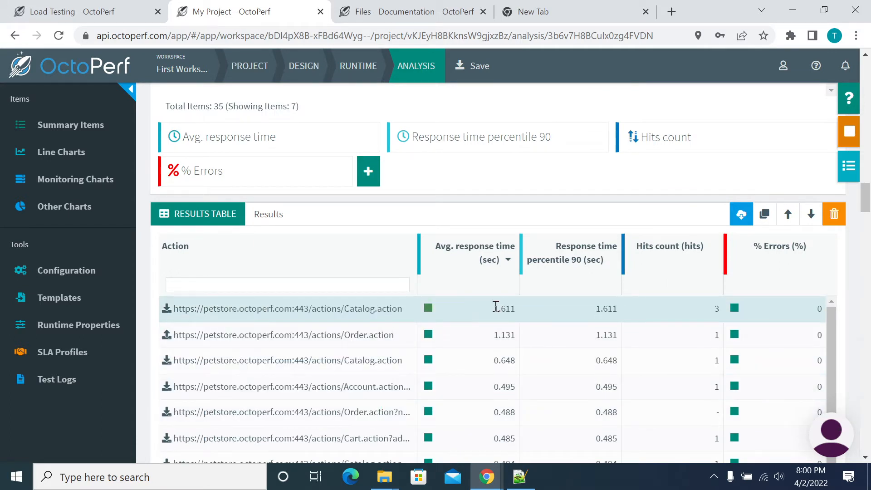
scroll(645, 341, down, 10)
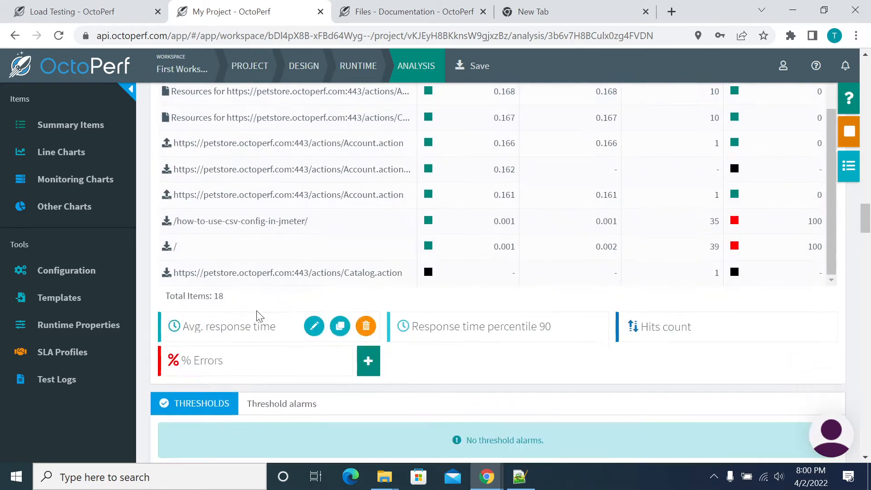
Step: Check the Threshold alarms section and the Connect time / Latency / Response time chart under Result breakdown
scroll(286, 231, down, 6)
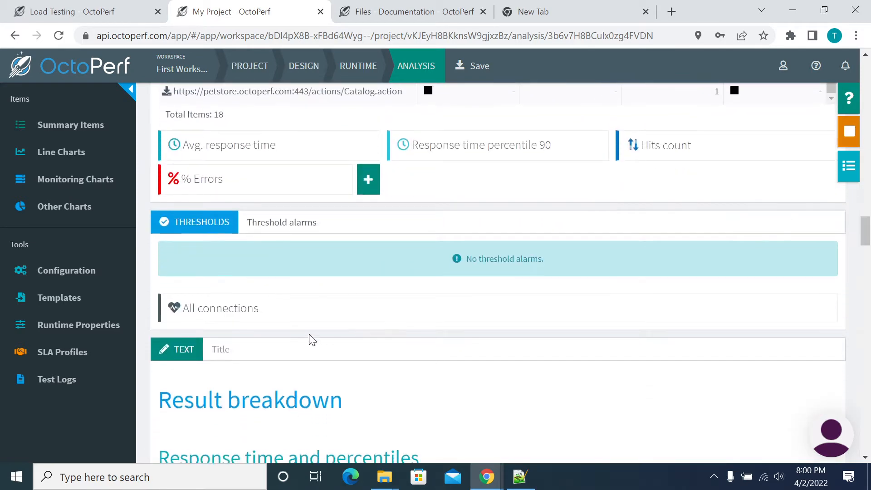
scroll(255, 302, up, 3)
scroll(255, 304, down, 4)
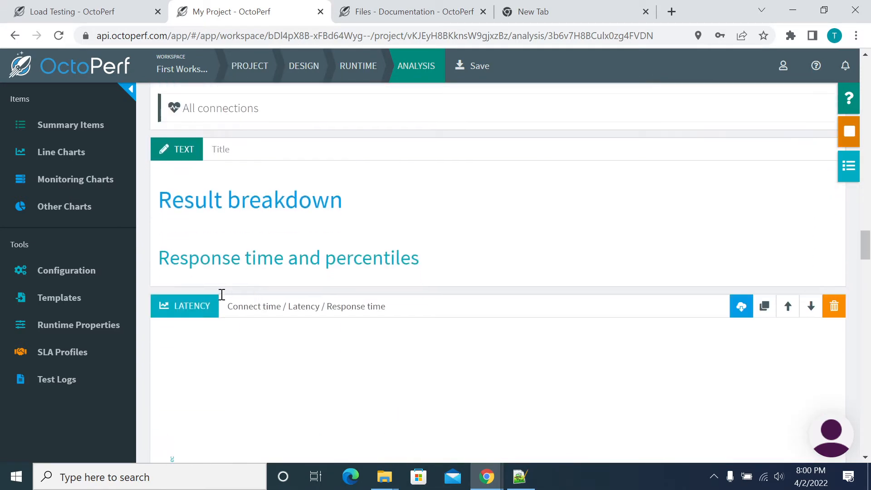
scroll(278, 276, down, 4)
scroll(288, 276, up, 3)
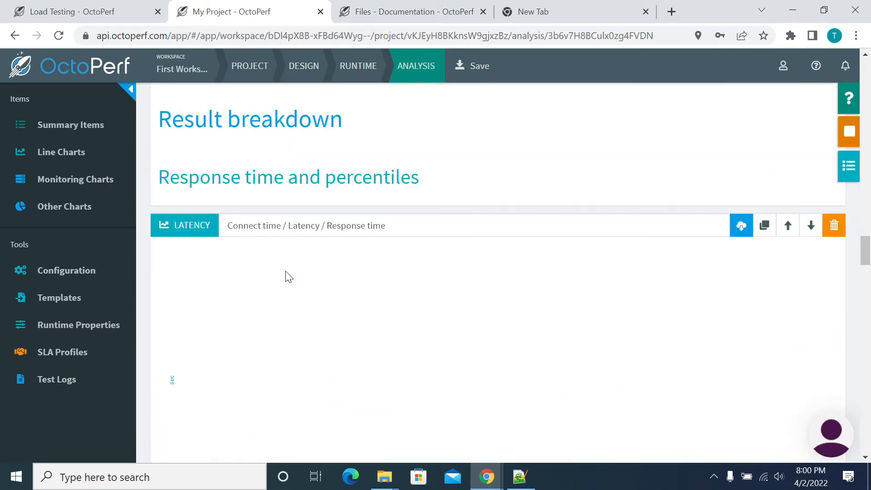
drag(225, 190, 505, 259)
Step: View the Top Response Time chart and the Response Times Repartition percentiles chart
scroll(505, 259, down, 5)
scroll(498, 268, down, 4)
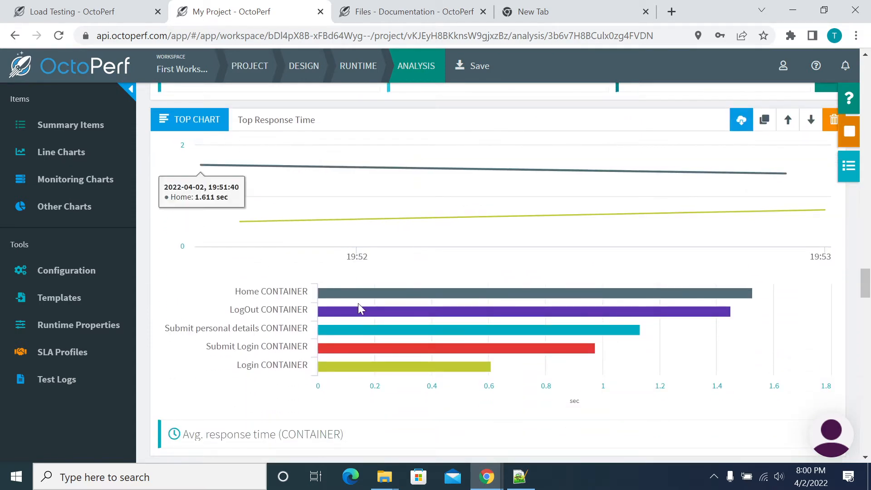
scroll(360, 306, down, 7)
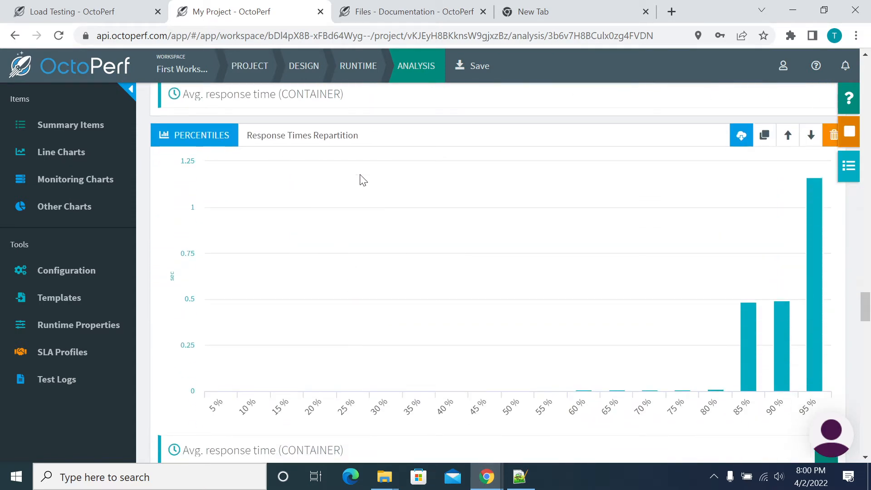
Step: Examine the media types throughput and count pie charts and the Top throughput chart in the Throughput section
scroll(741, 339, down, 9)
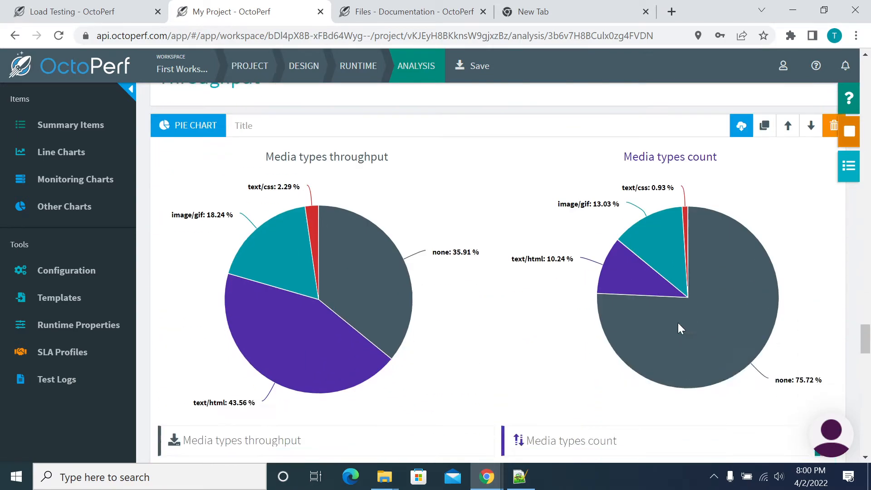
scroll(641, 339, down, 9)
scroll(636, 341, up, 3)
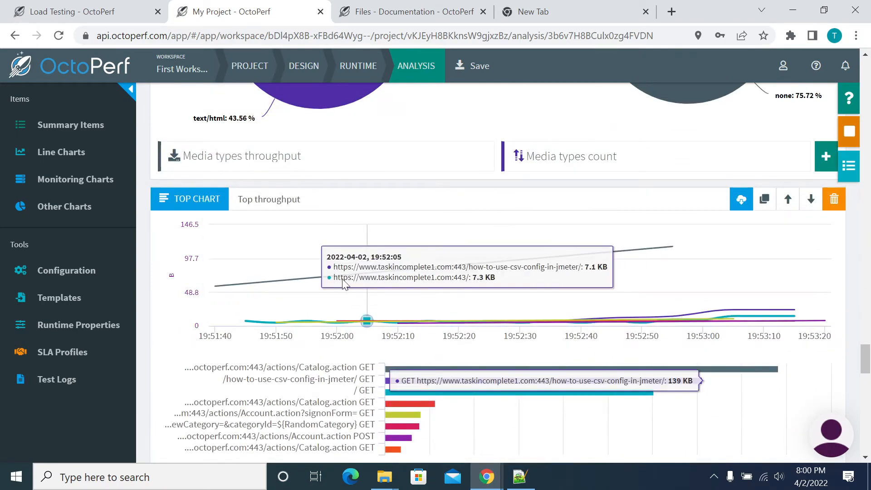
Step: Examine the Response Codes Repartition section and open its heading text block for editing
scroll(344, 283, down, 6)
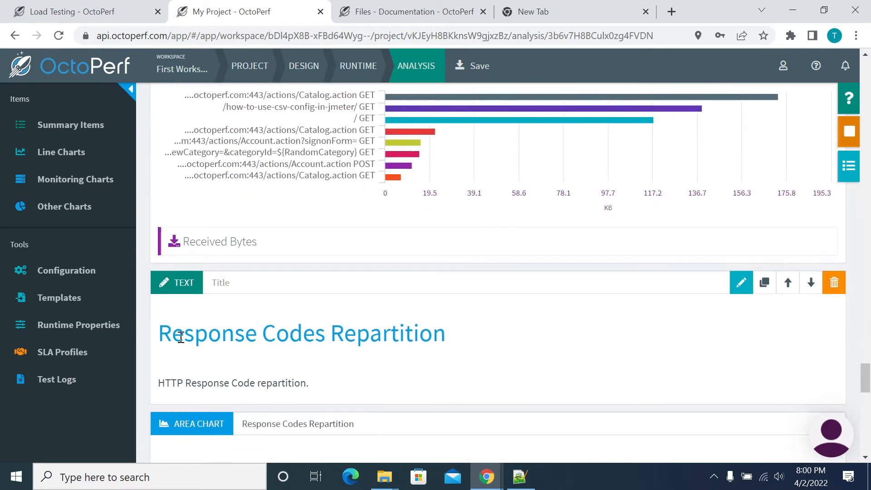
drag(180, 337, 467, 337)
scroll(467, 338, down, 3)
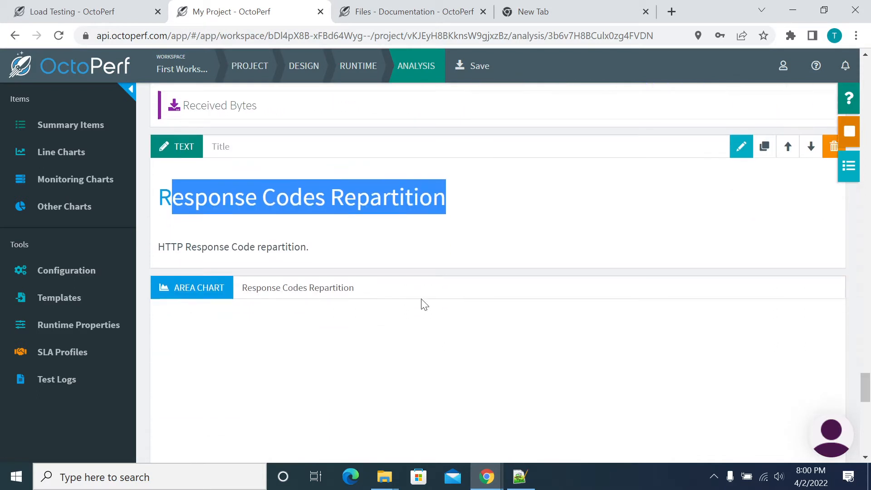
click(434, 233)
drag(448, 199, 176, 198)
click(229, 145)
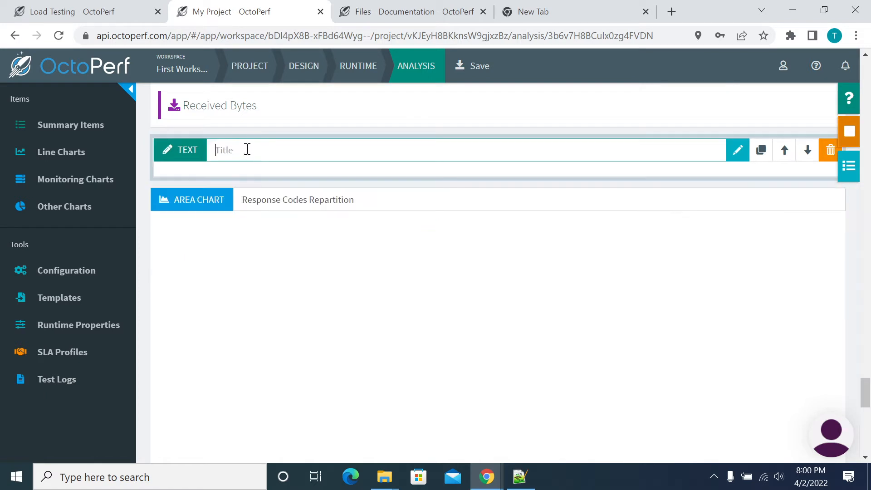
click(182, 166)
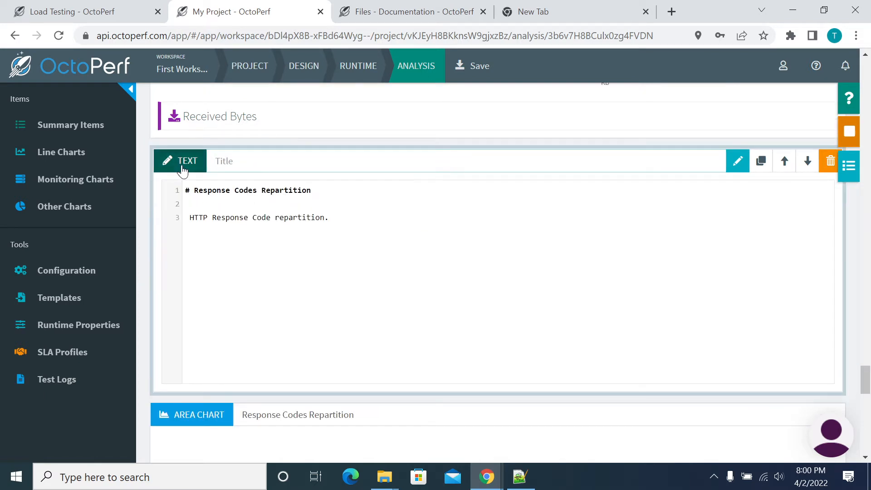
Step: Examine the Response Codes Repartition area chart, the HTTP response codes pie chart and the Errors table
scroll(321, 334, down, 3)
scroll(321, 337, down, 9)
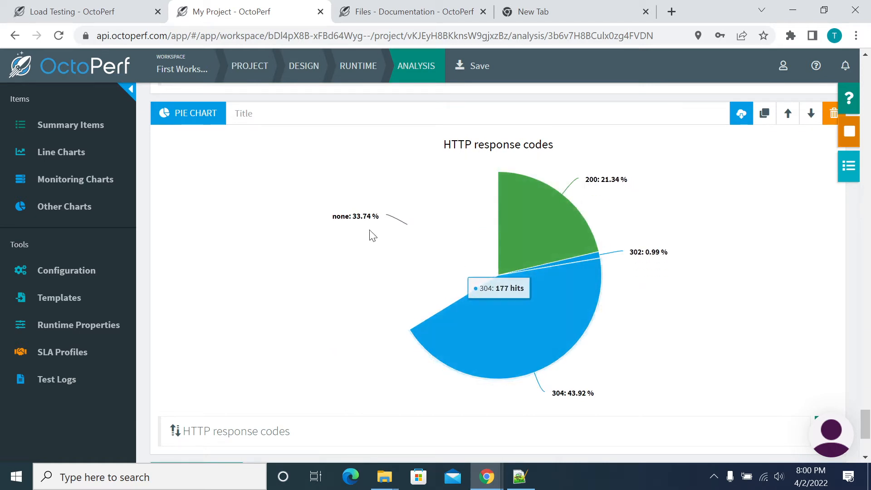
scroll(369, 386, down, 4)
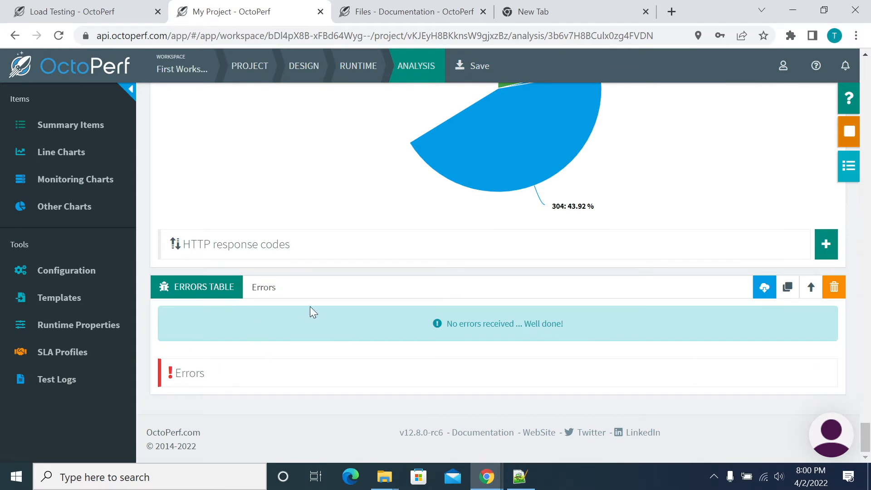
click(332, 288)
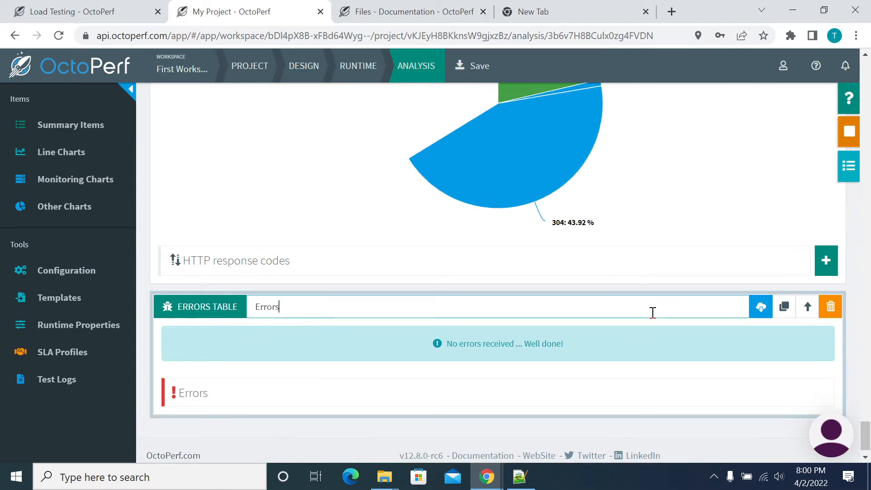
Step: Review the Test Summary chart, the running test's remaining time and the Statistics summary in the first part of the report
scroll(653, 313, up, 20)
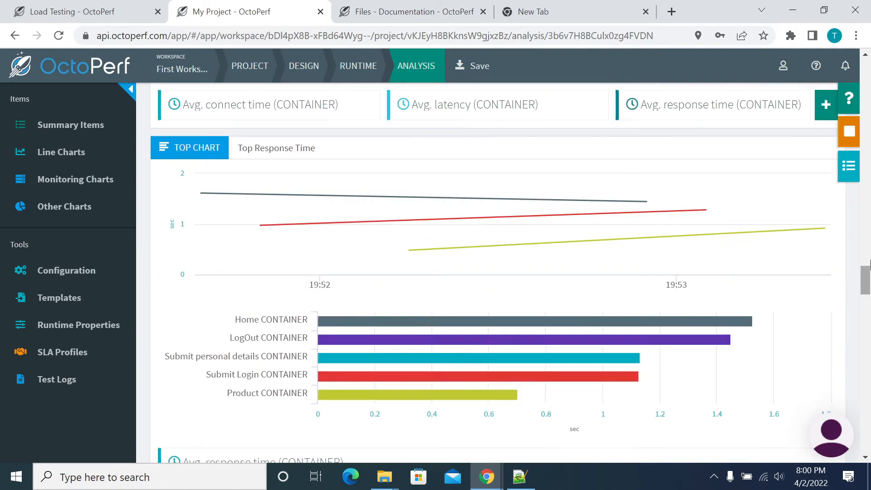
scroll(866, 271, up, 15)
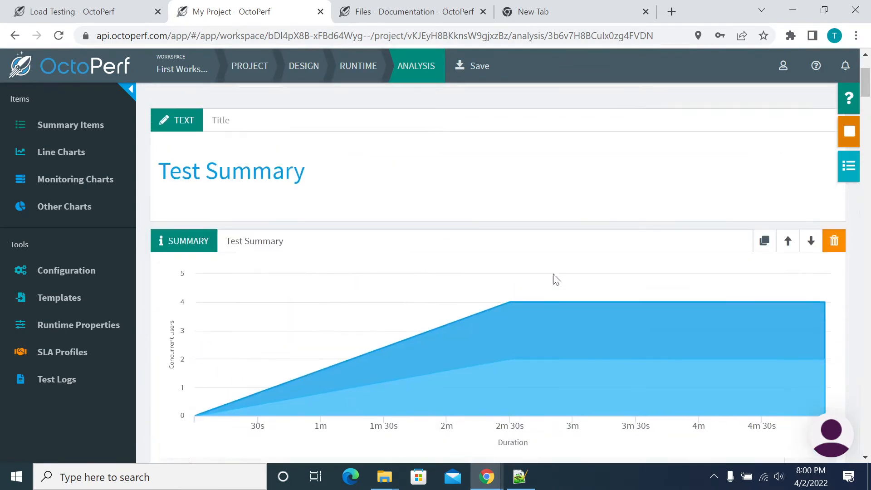
scroll(513, 297, down, 7)
scroll(481, 297, up, 10)
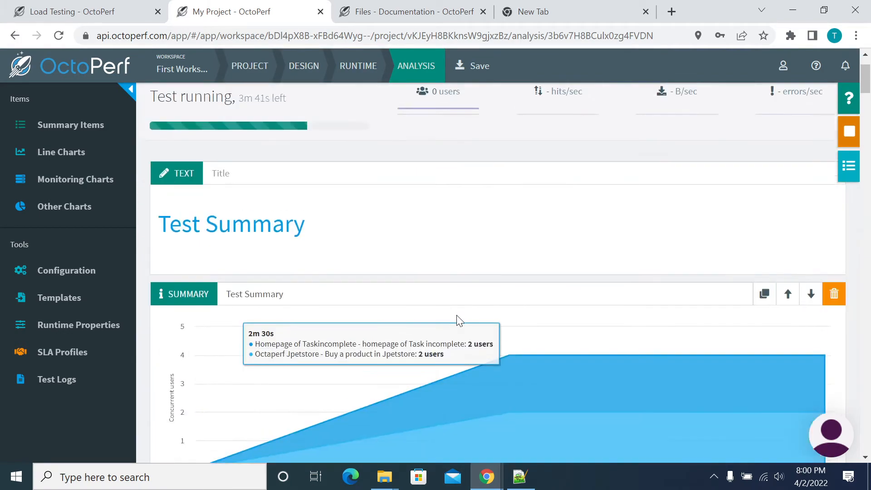
scroll(455, 315, down, 5)
scroll(451, 314, up, 5)
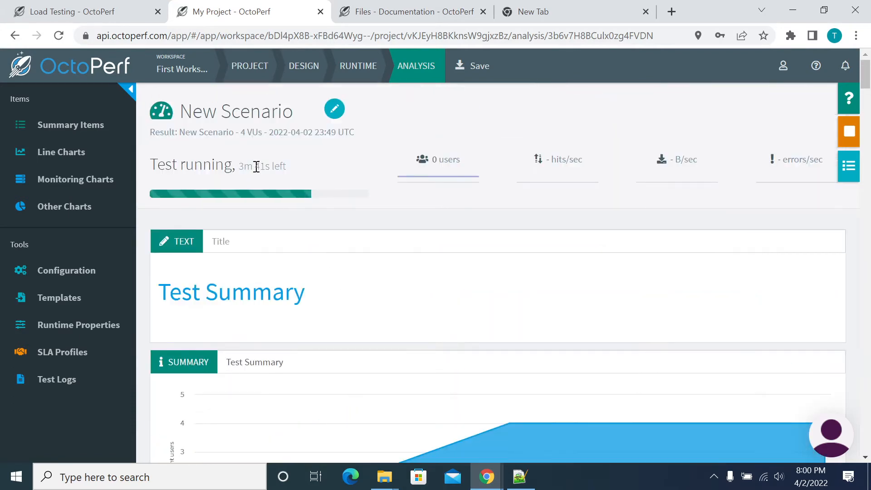
drag(234, 168, 296, 170)
scroll(471, 277, down, 10)
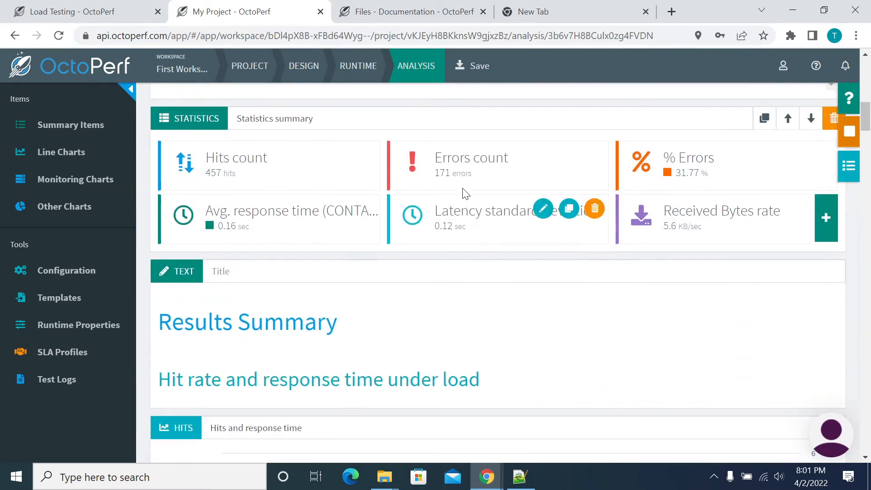
scroll(467, 260, down, 5)
scroll(461, 266, down, 8)
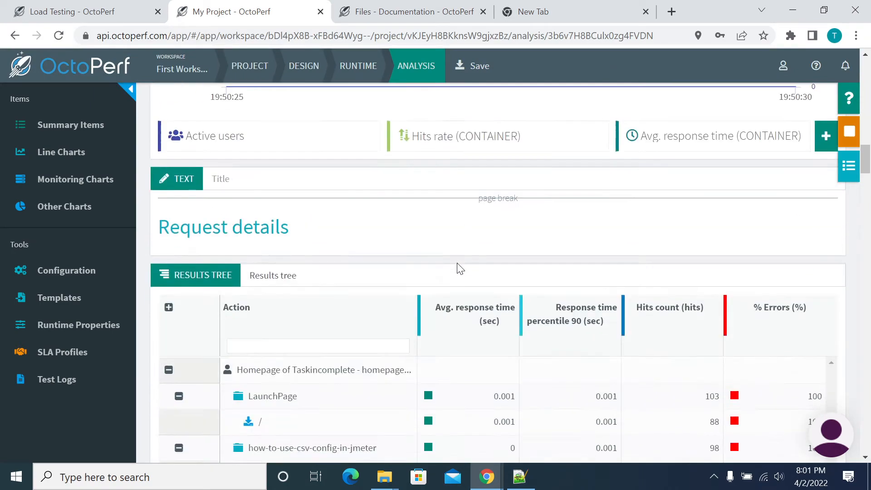
Step: Add a % Successful hits metric for all hits (request) to the Statistics summary
scroll(454, 267, up, 17)
scroll(281, 356, down, 3)
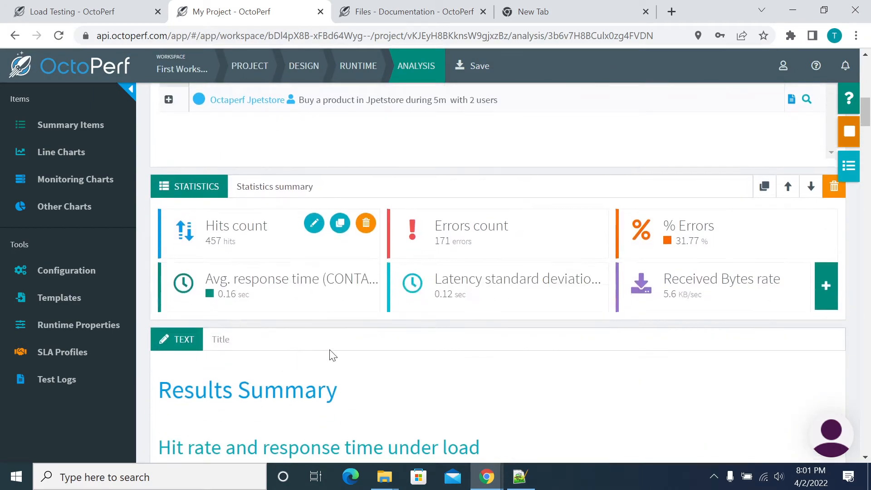
click(825, 287)
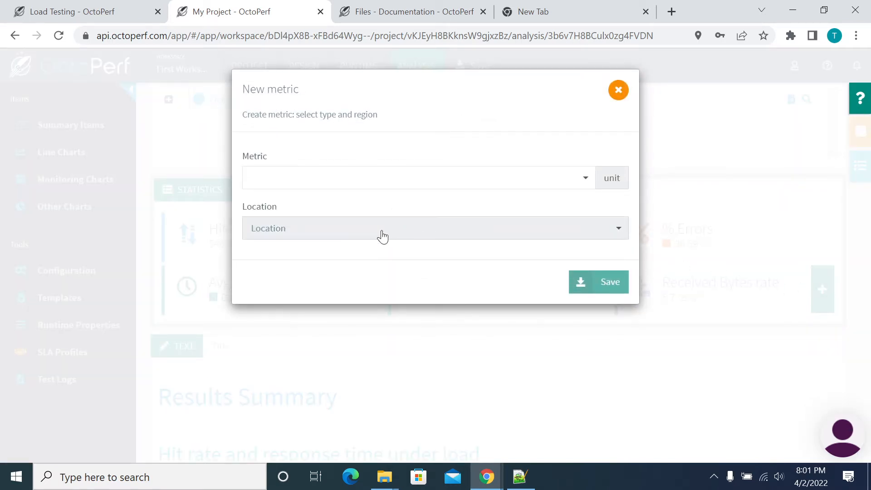
click(618, 229)
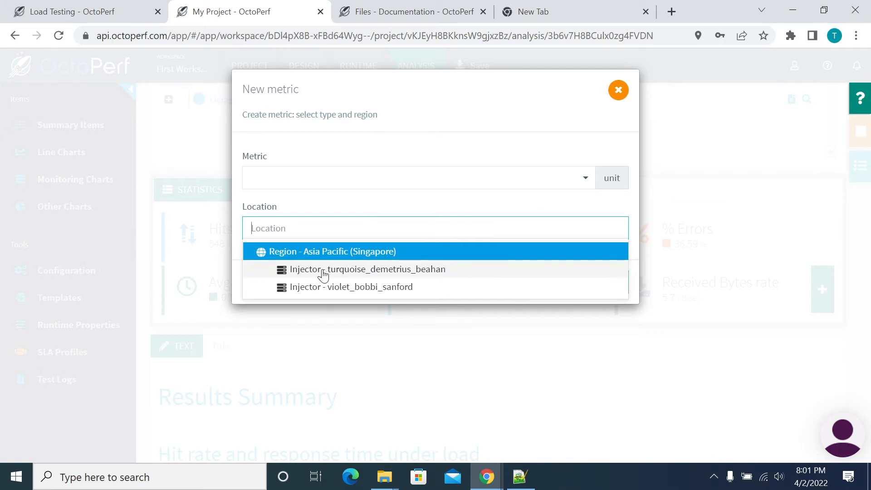
click(587, 177)
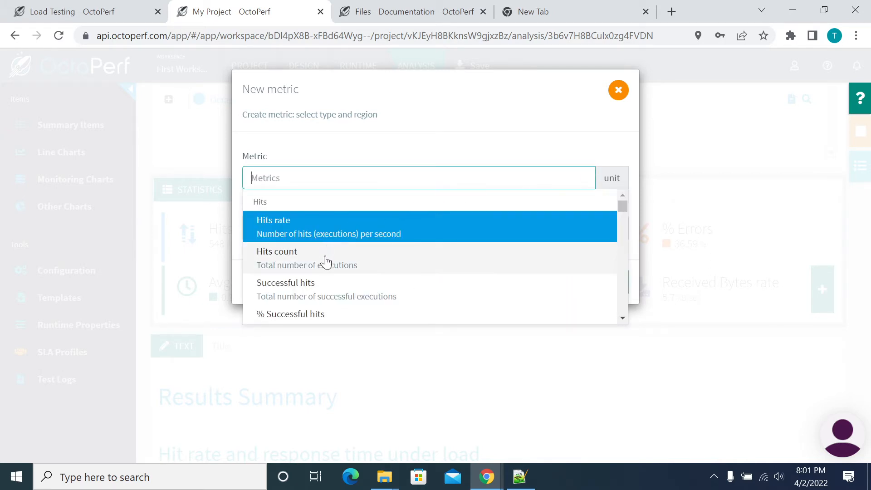
scroll(338, 270, down, 3)
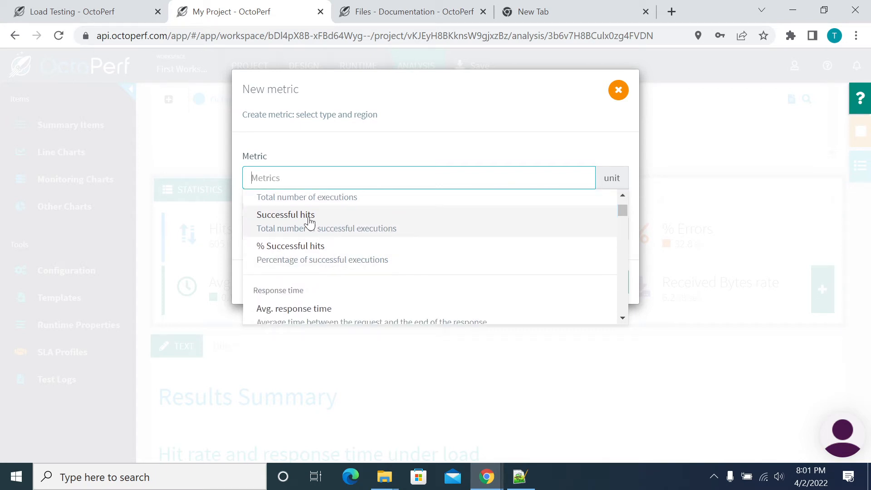
click(300, 252)
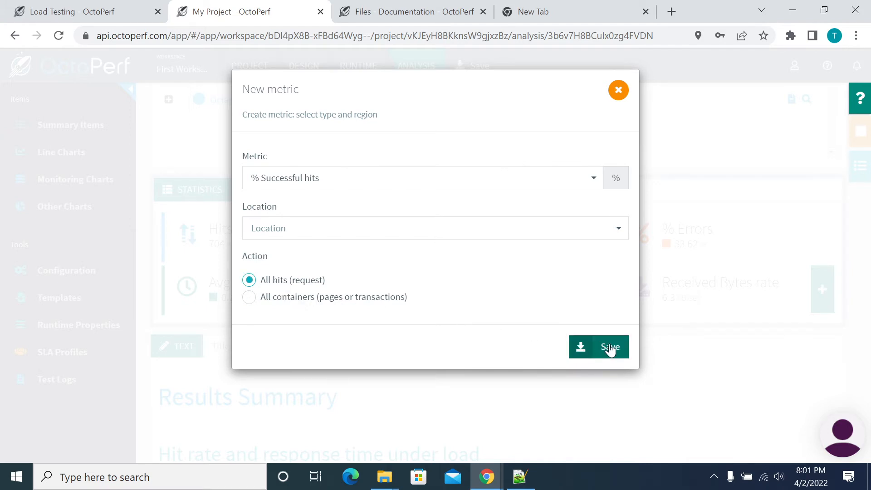
click(611, 348)
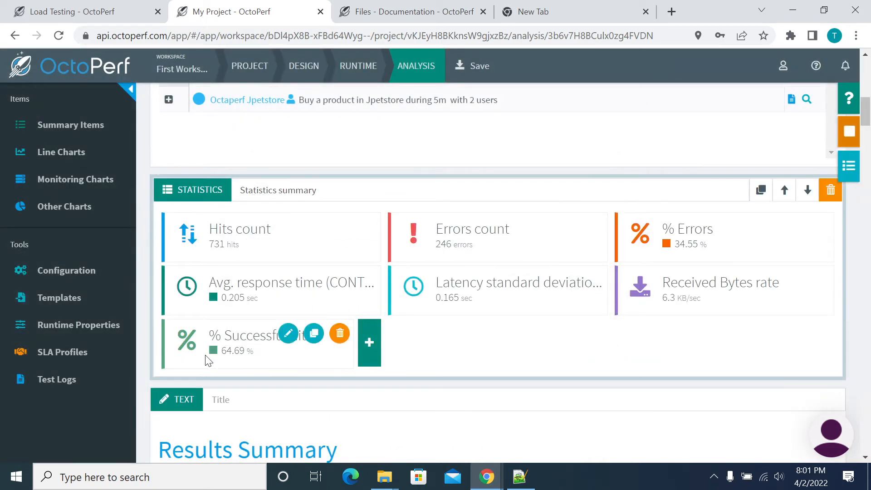
drag(222, 342, 247, 353)
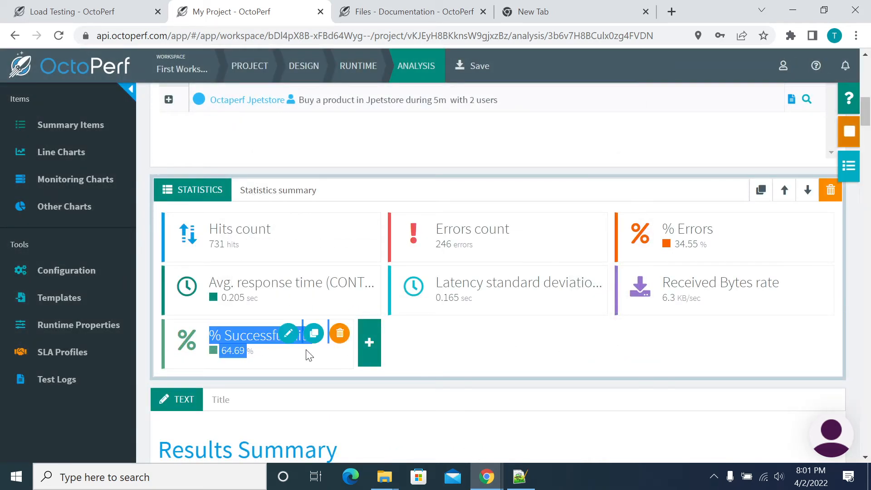
Step: Add a Response time percentile 95 metric for all hits (request) to the Statistics summary
click(372, 343)
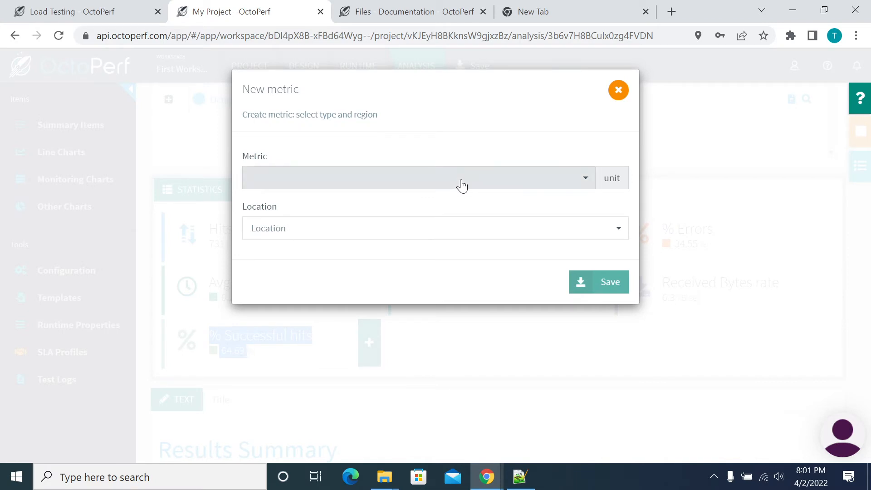
click(459, 182)
scroll(342, 267, down, 6)
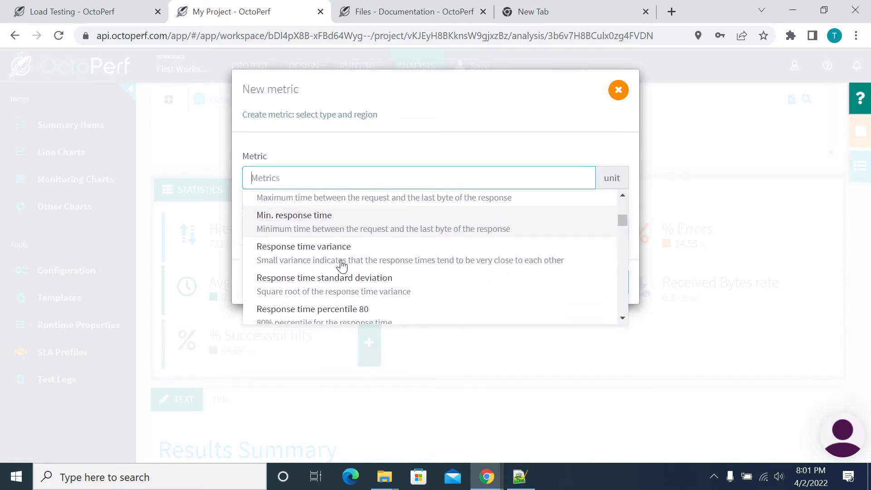
scroll(342, 267, down, 3)
scroll(336, 270, up, 2)
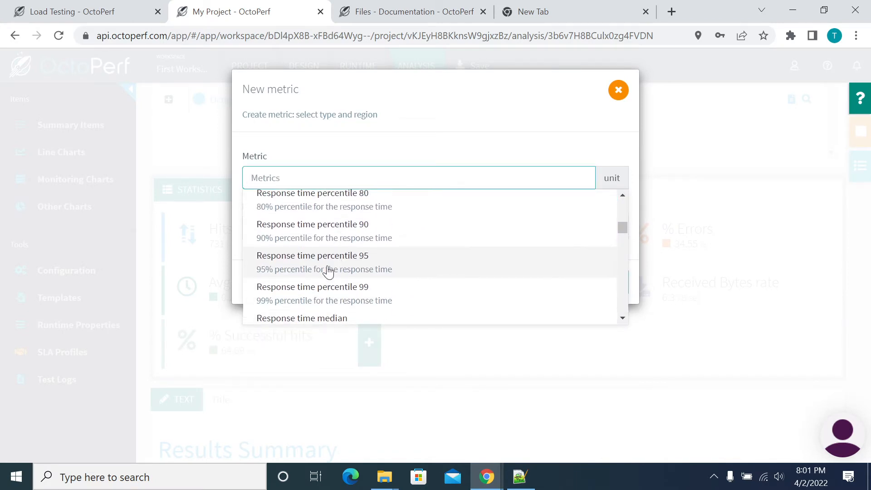
click(291, 263)
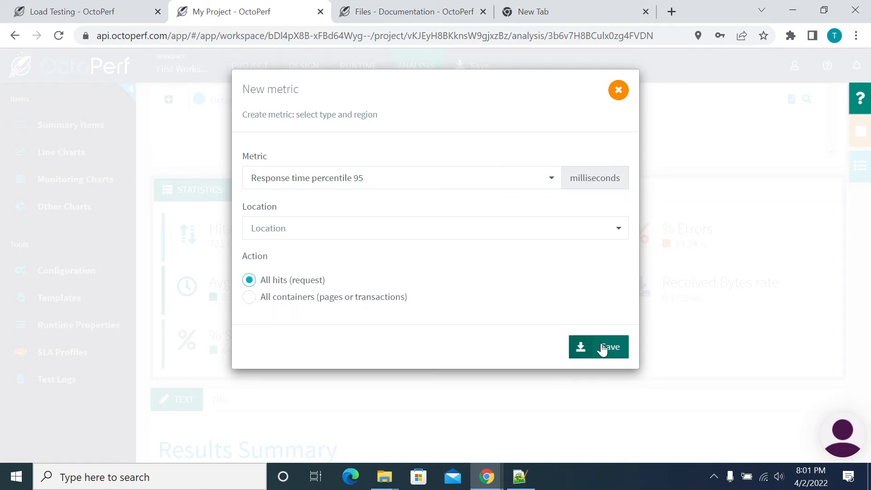
click(604, 347)
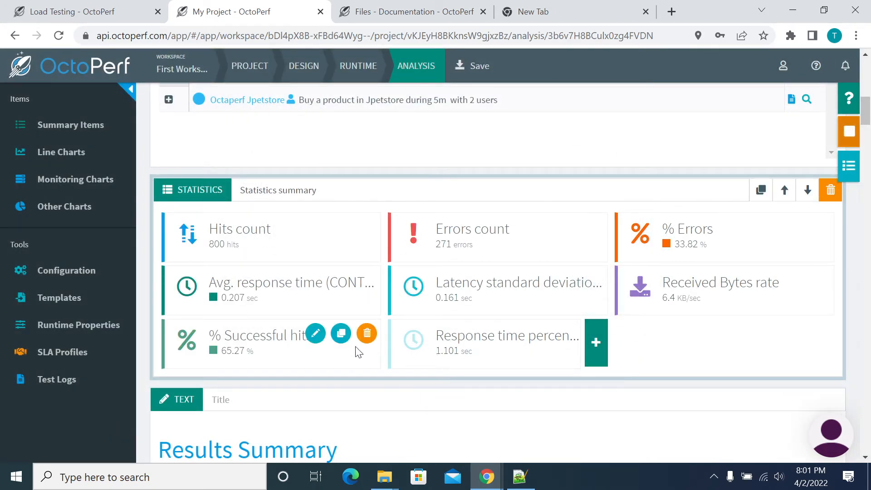
drag(442, 336, 467, 355)
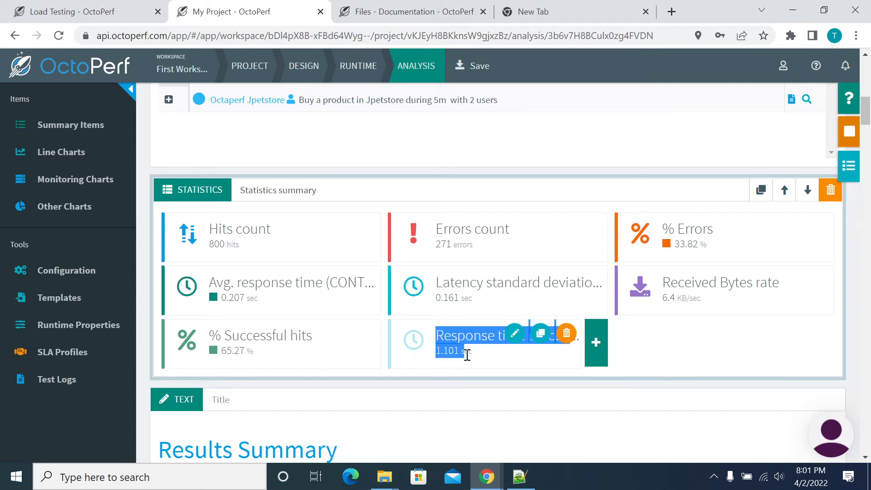
Step: Examine the monitoring connections and hit metrics available as new curves for the Hits and response time chart, without adding one
scroll(467, 349, down, 12)
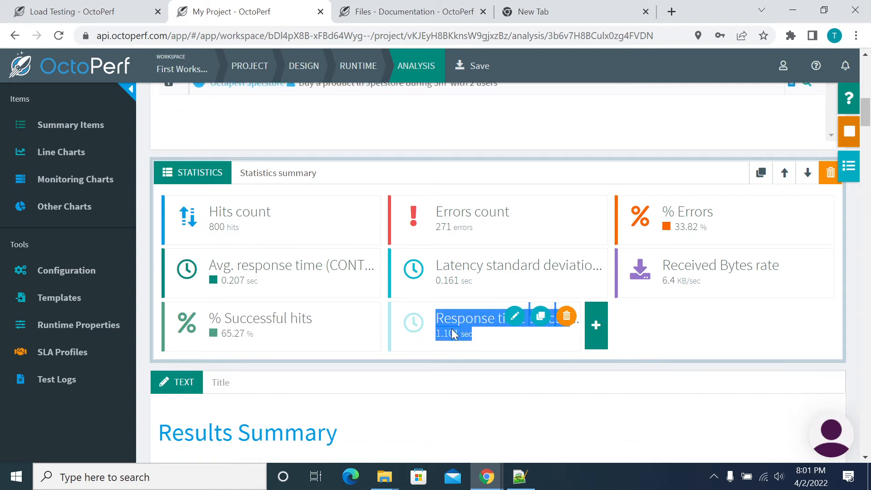
scroll(436, 320, down, 2)
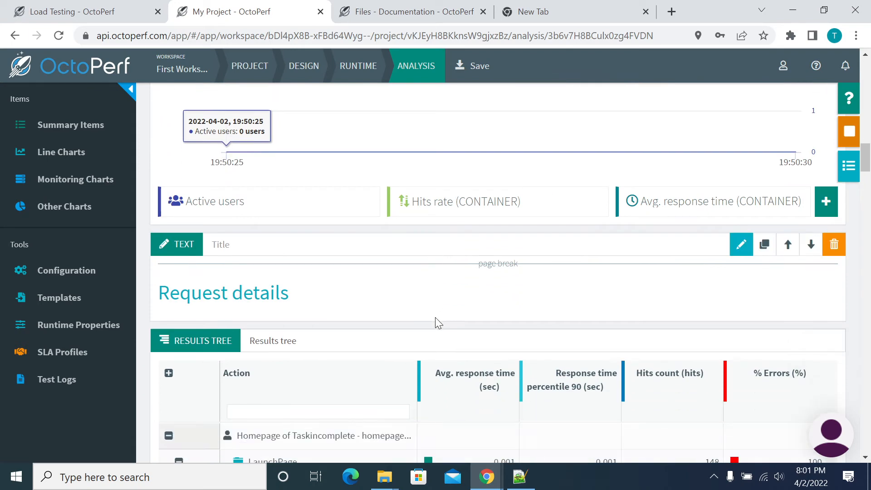
scroll(437, 313, up, 3)
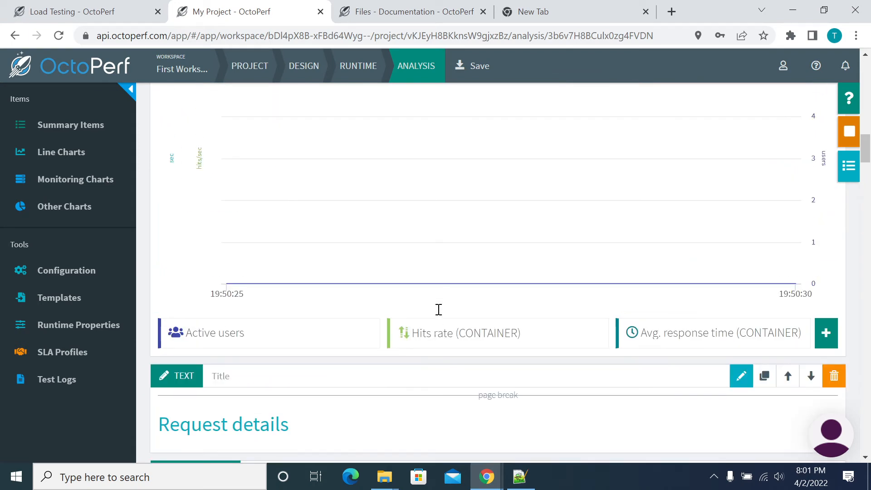
click(824, 350)
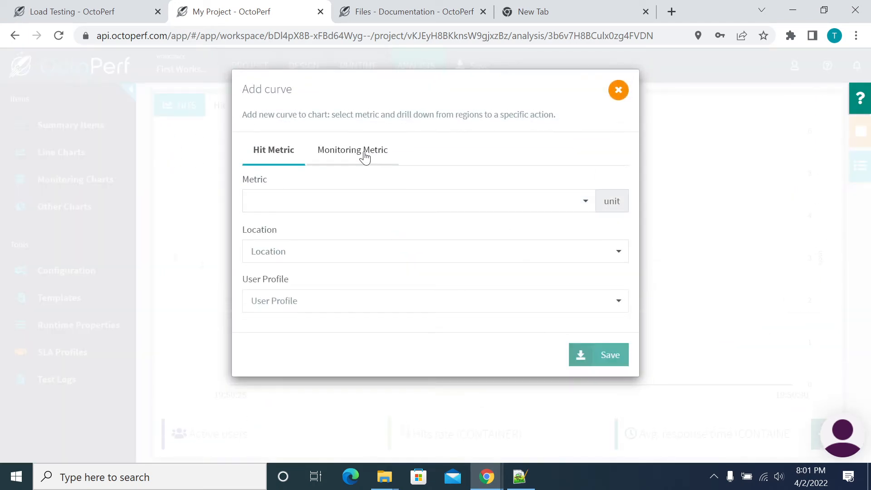
click(366, 156)
click(321, 196)
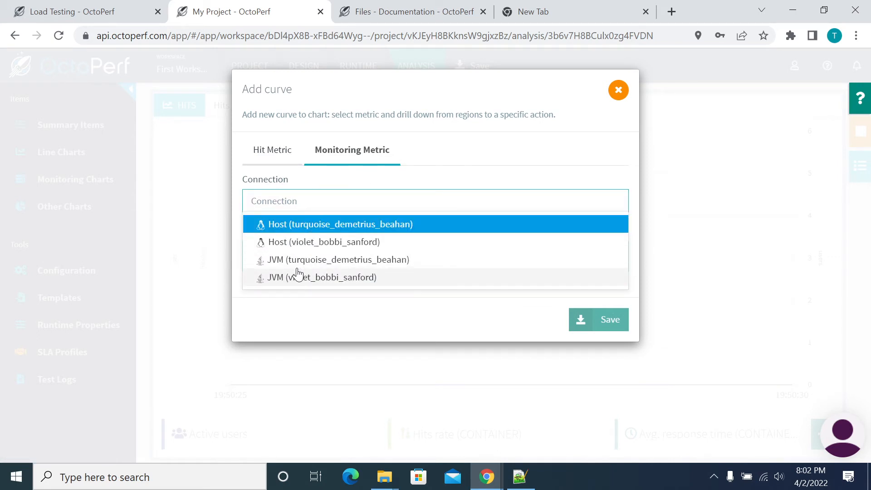
click(294, 261)
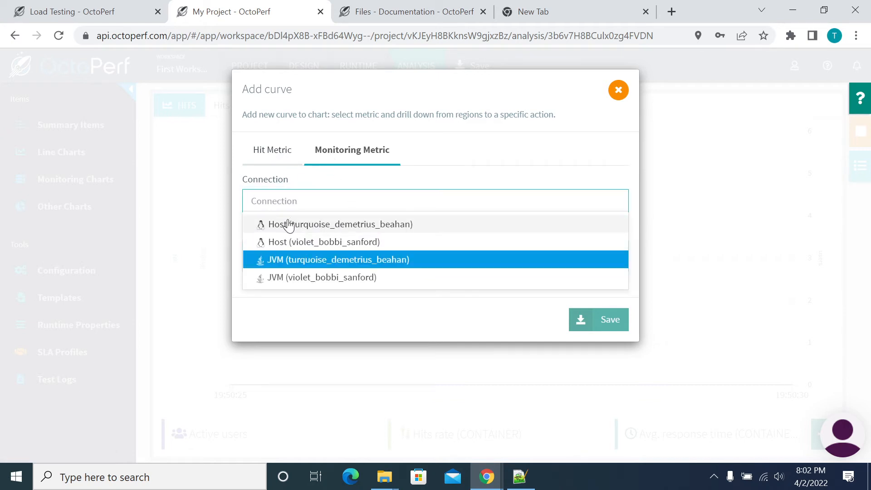
click(273, 160)
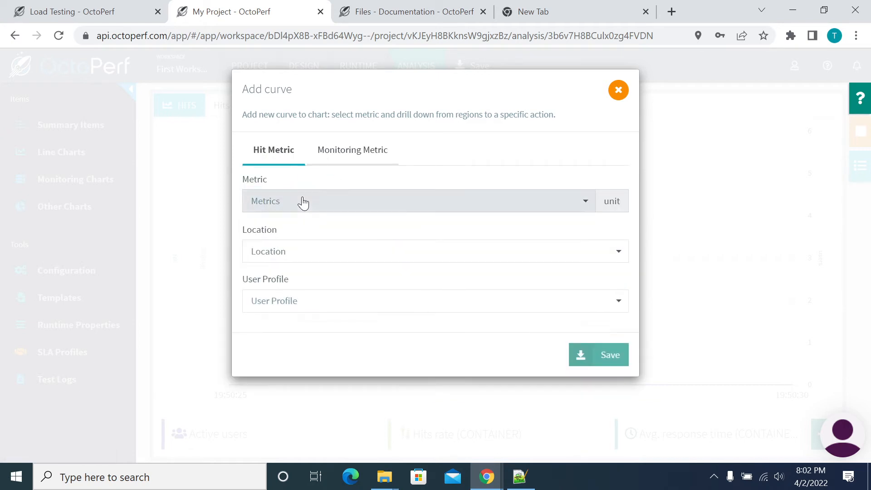
click(301, 201)
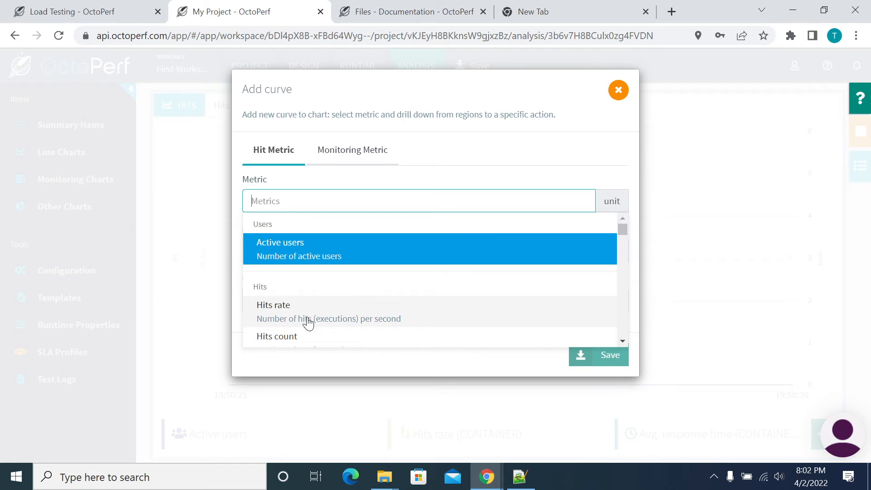
scroll(306, 313, down, 3)
scroll(327, 279, down, 12)
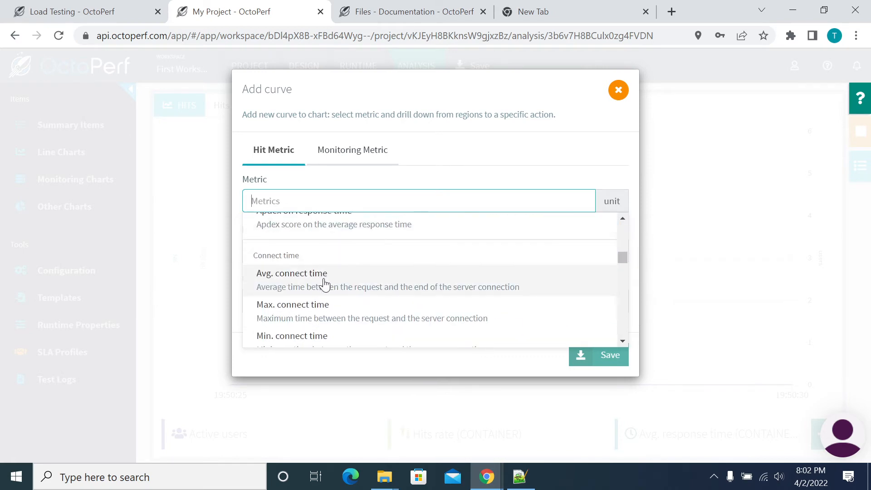
click(619, 90)
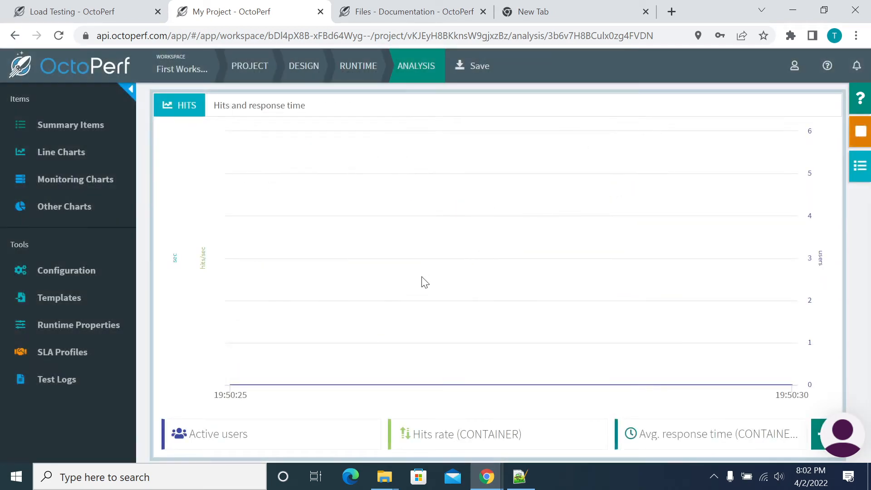
Step: Review the rest of the report, from the request details to the response time, percentiles and throughput charts
scroll(453, 304, up, 2)
scroll(412, 320, down, 15)
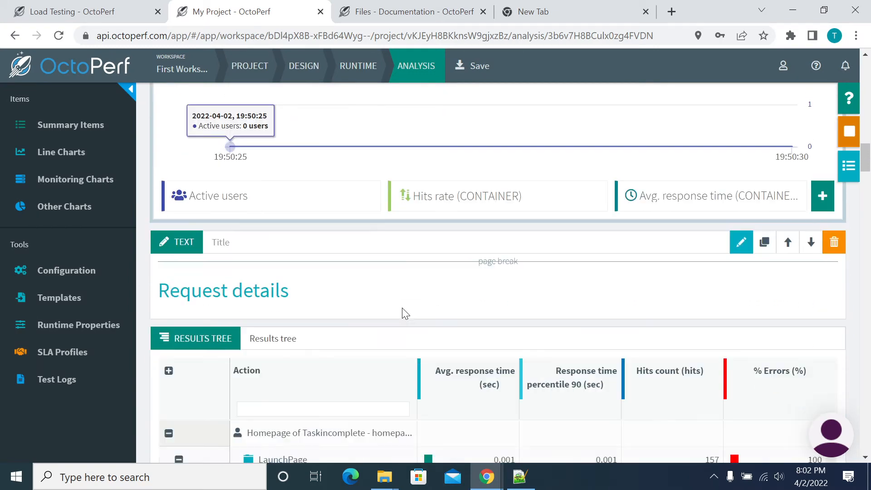
scroll(405, 313, down, 15)
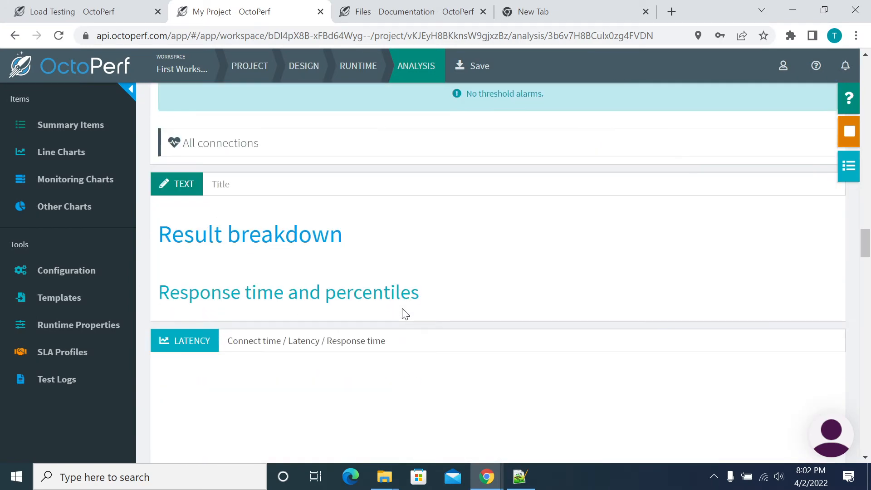
scroll(405, 313, down, 5)
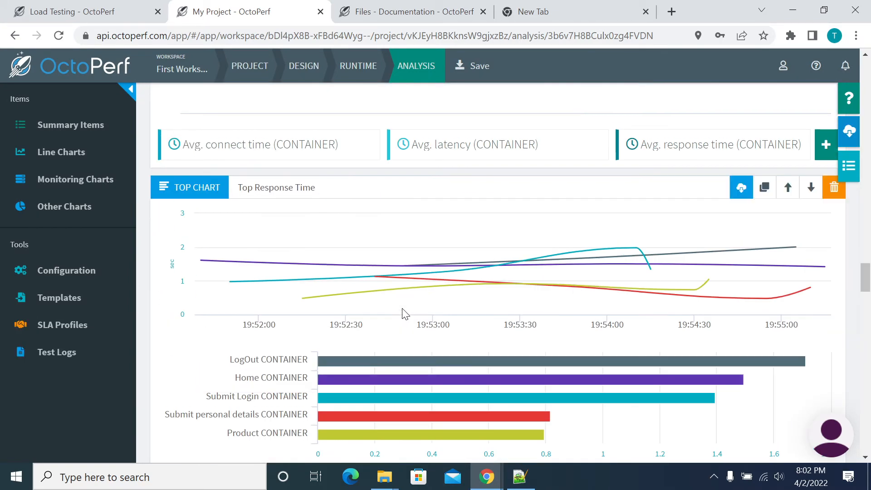
scroll(439, 295, down, 15)
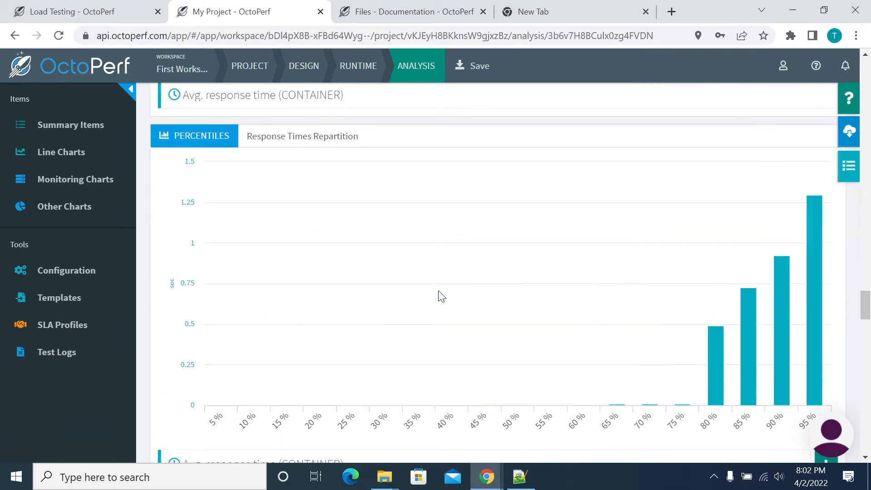
scroll(444, 295, down, 10)
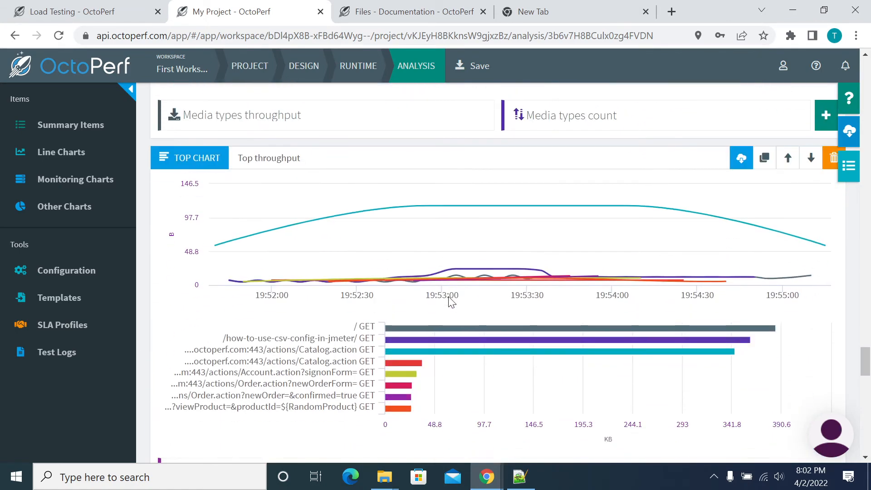
scroll(467, 254, up, 20)
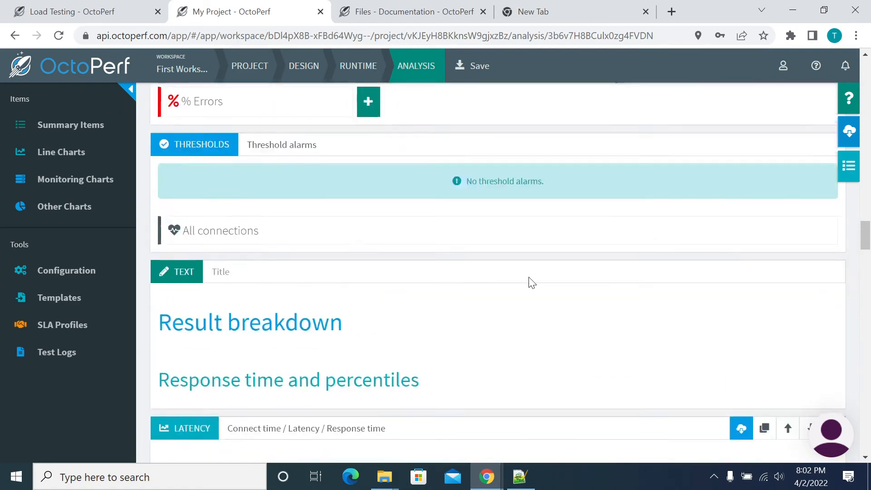
Step: Open the export preview of the New Scenario report
drag(865, 221, 865, 91)
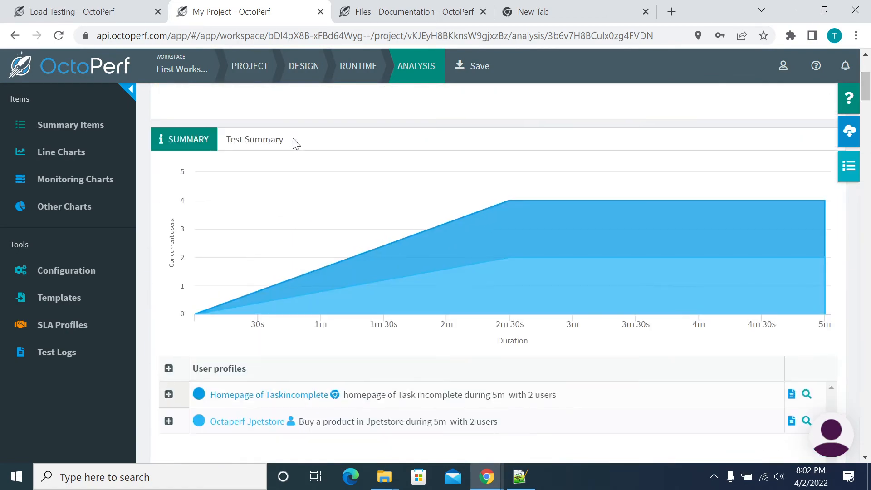
scroll(292, 143, up, 3)
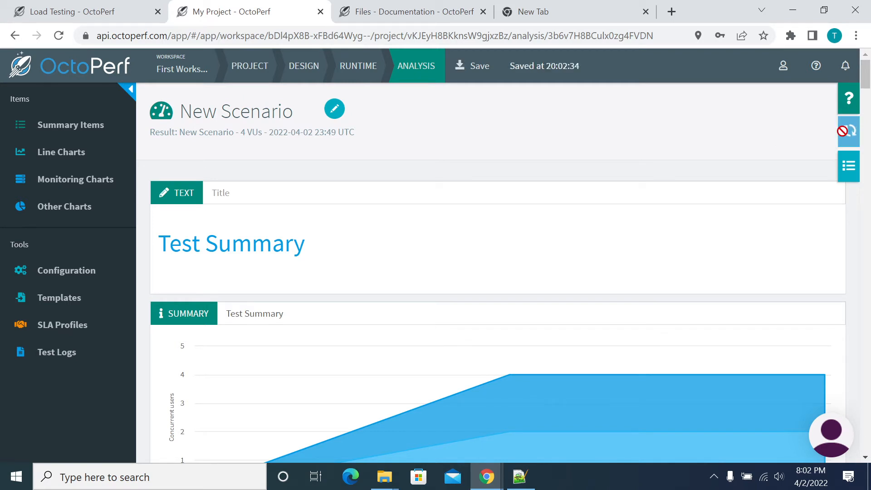
click(844, 131)
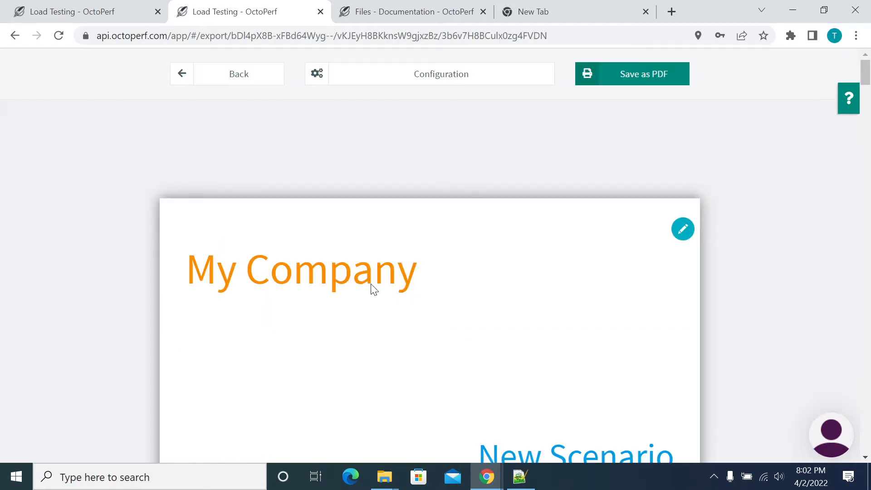
Step: Try 29 rows for ErrorsReportItem and the Landscape orientation in the report export configuration, and discard the changes
click(468, 81)
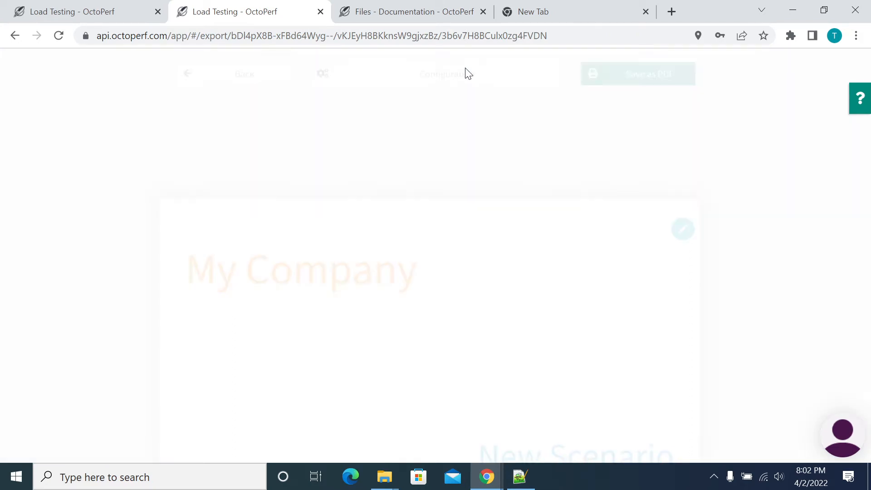
scroll(188, 183, down, 2)
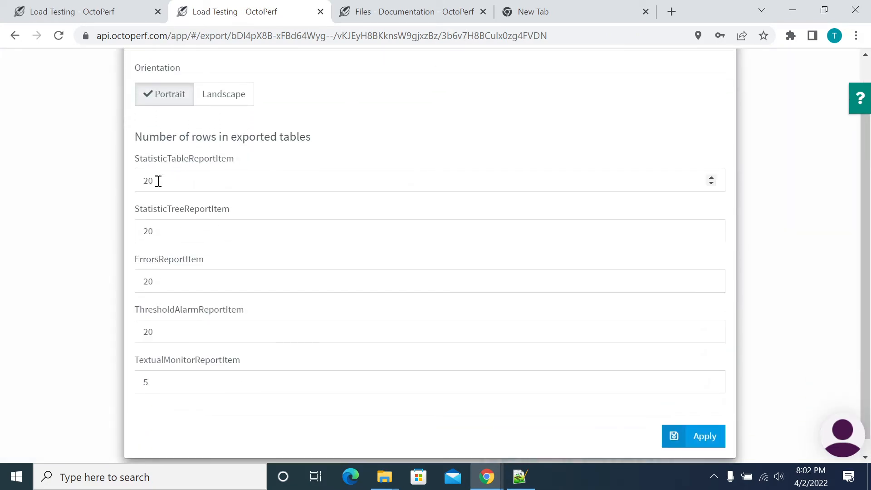
click(174, 225)
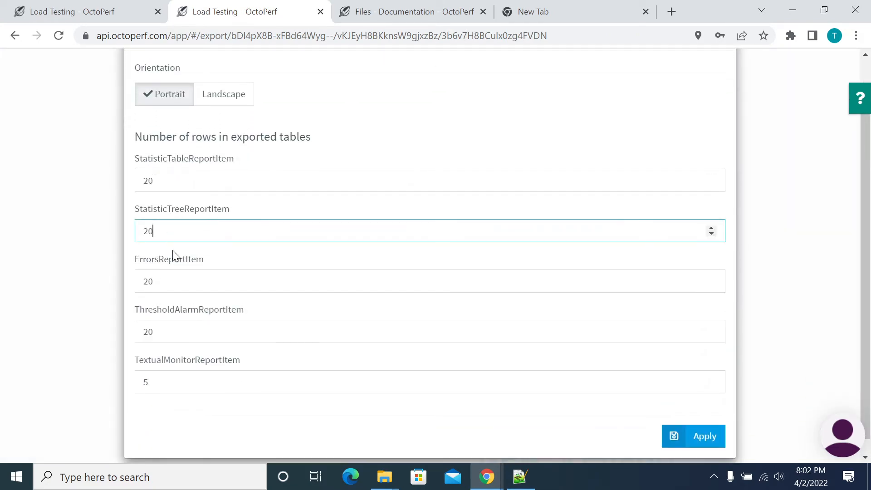
drag(162, 259, 207, 272)
click(165, 283)
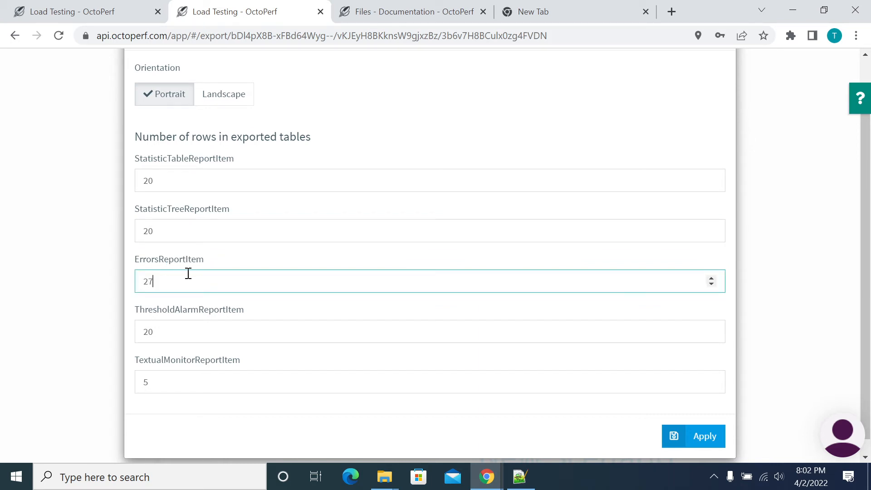
scroll(186, 321, down, 1)
scroll(200, 322, up, 2)
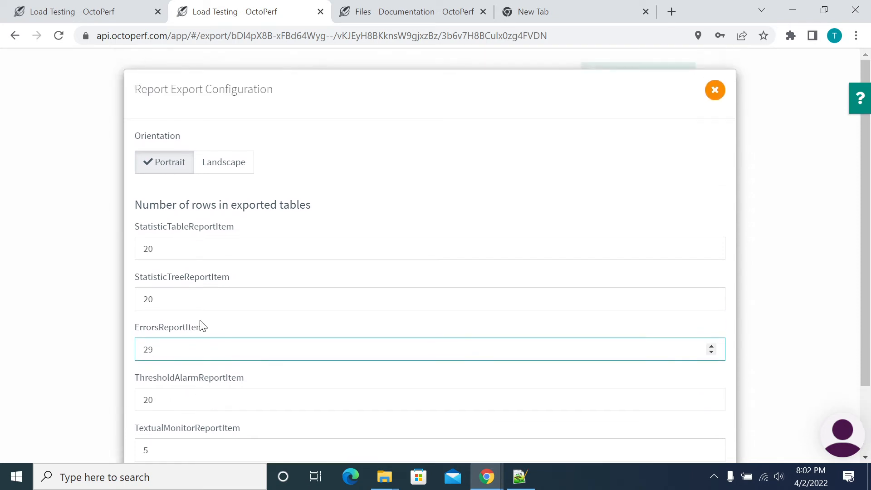
click(223, 172)
click(174, 166)
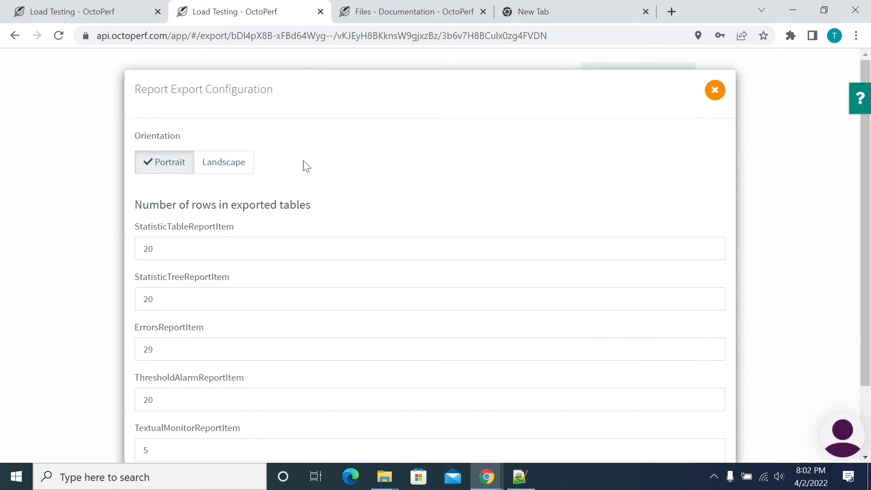
click(714, 90)
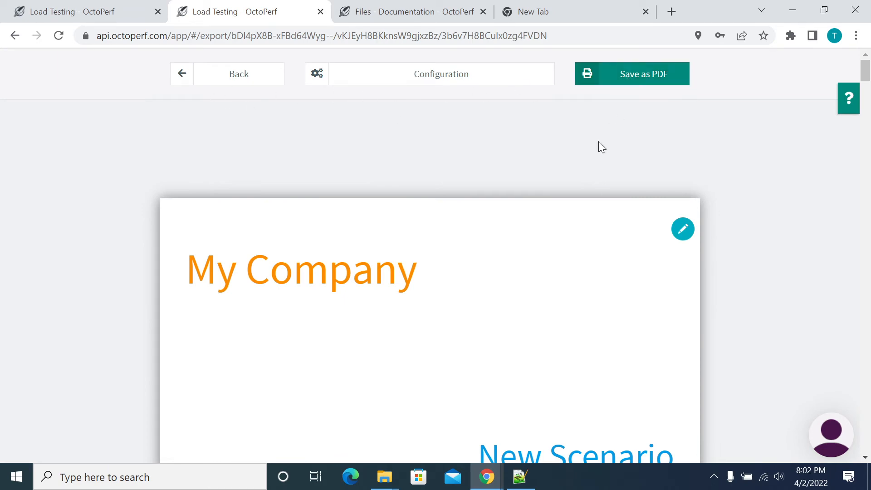
Step: Inspect the source template of the export preview's cover page and close it unchanged
scroll(507, 292, down, 10)
scroll(503, 311, up, 10)
click(682, 229)
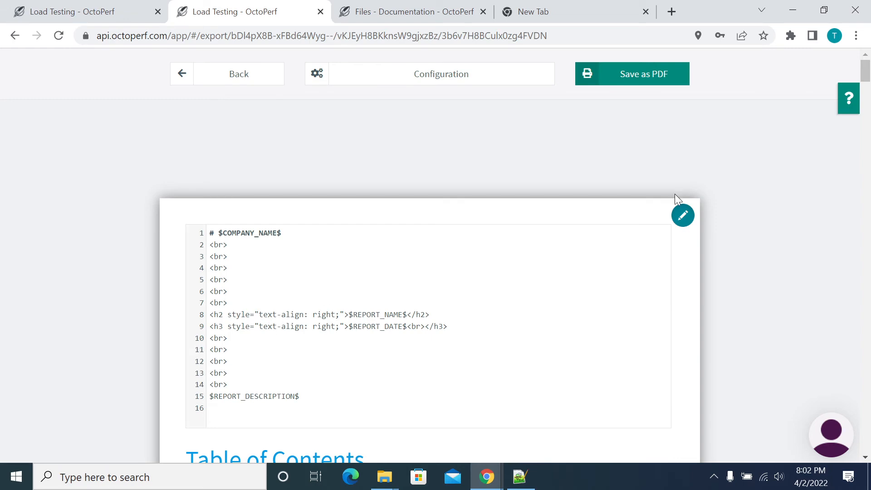
click(683, 216)
Step: Review the export preview from the table of contents and Test Summary to the Hits and response time chart
scroll(603, 265, down, 12)
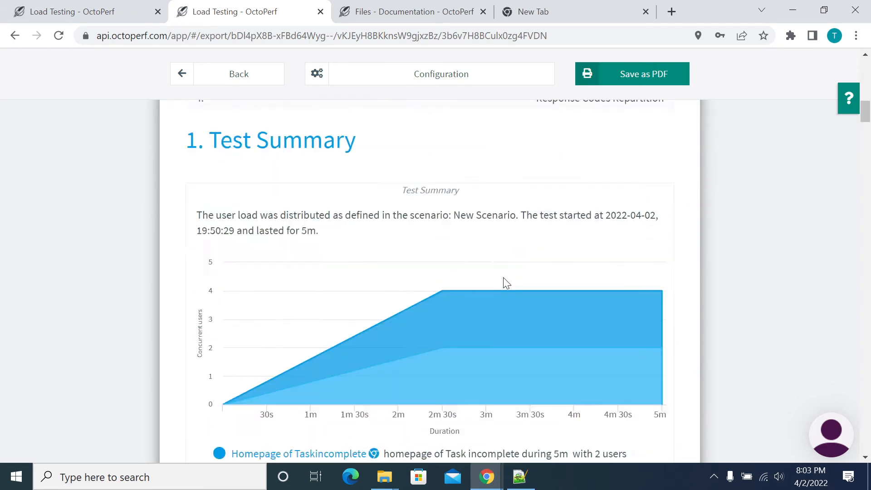
scroll(544, 273, up, 8)
scroll(404, 317, down, 10)
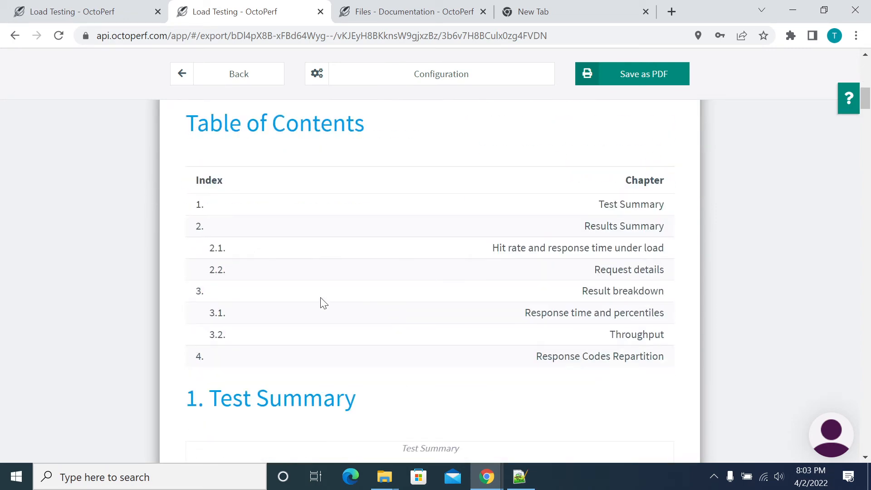
scroll(358, 320, down, 15)
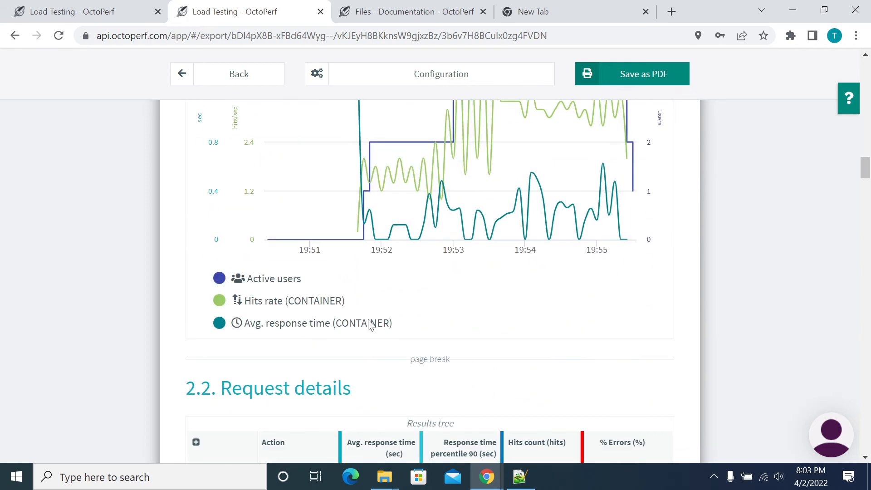
scroll(369, 320, up, 5)
scroll(370, 320, down, 3)
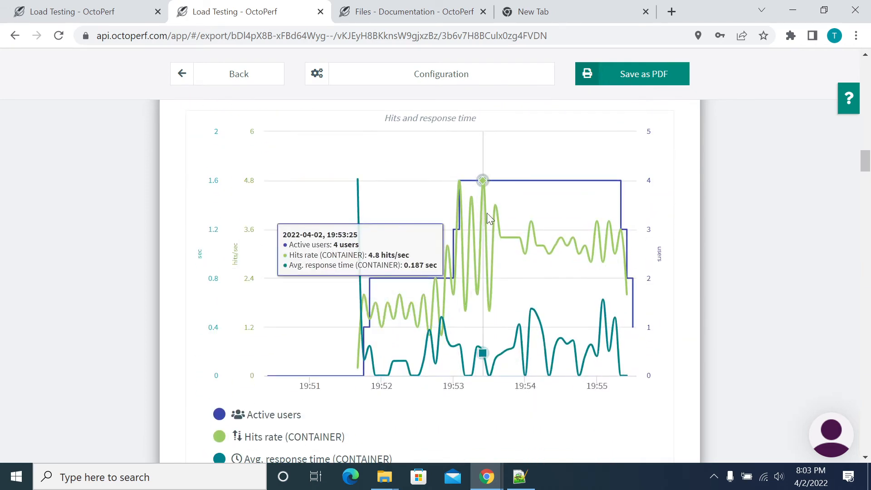
scroll(635, 318, down, 2)
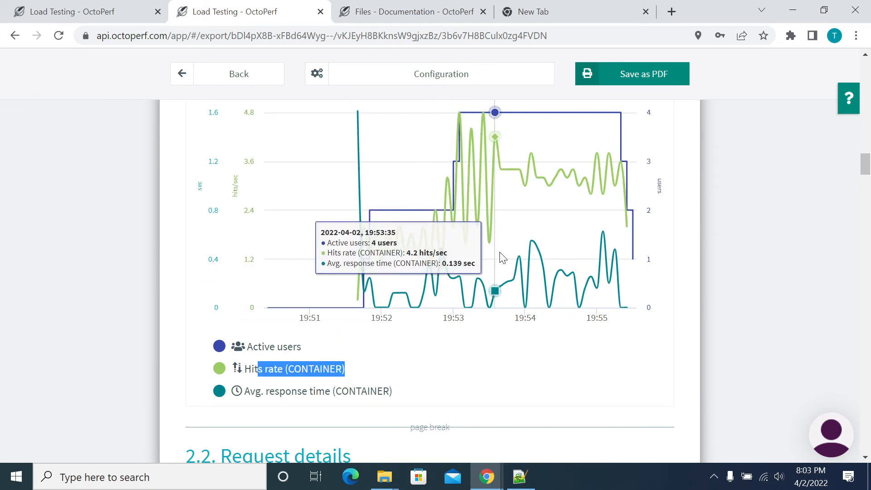
Step: Review the preview's request details tables, threshold alarms, and the Connect time / Latency / Response time chart with its legend
scroll(499, 254, down, 10)
scroll(454, 254, down, 10)
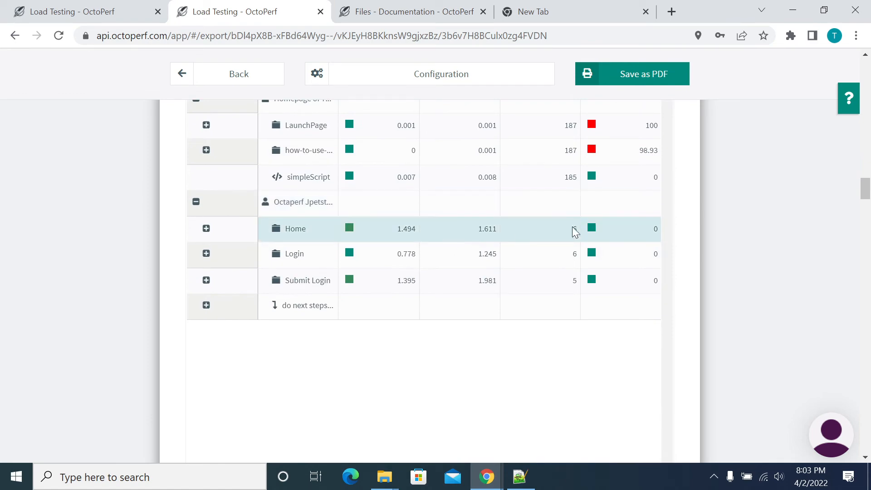
scroll(390, 275, down, 3)
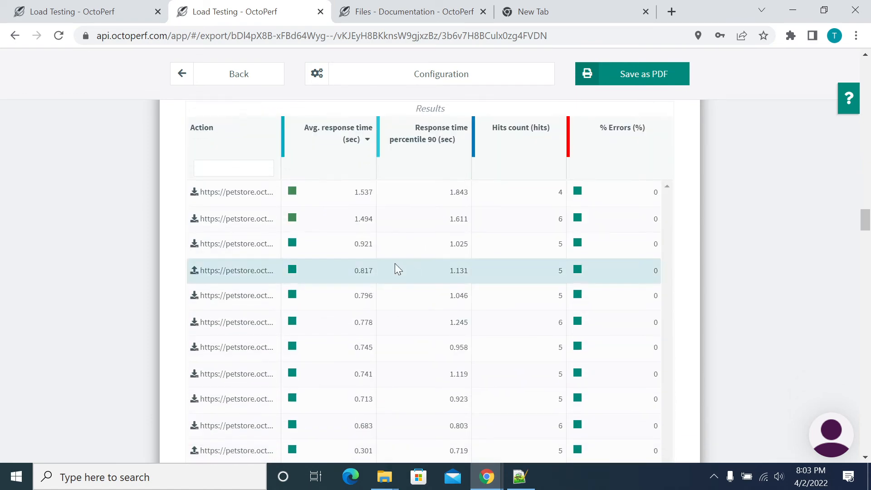
scroll(572, 224, down, 6)
scroll(569, 230, down, 16)
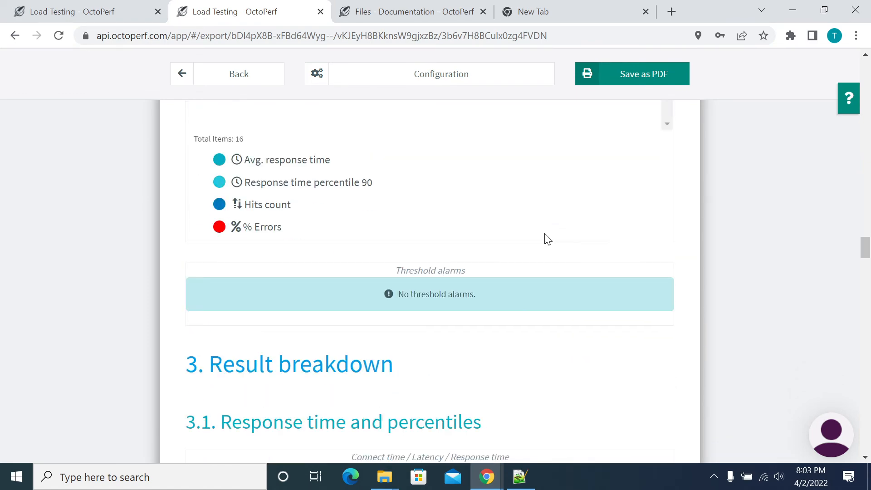
scroll(479, 238, up, 6)
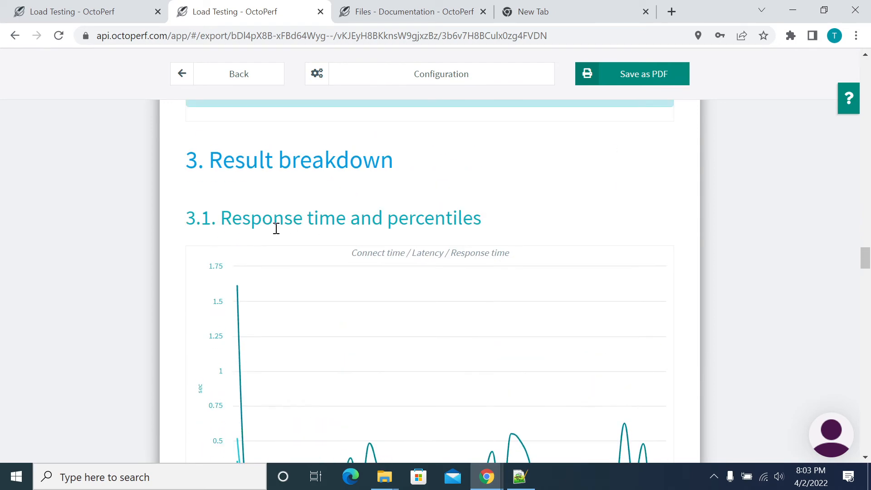
drag(252, 222, 482, 218)
scroll(508, 260, down, 6)
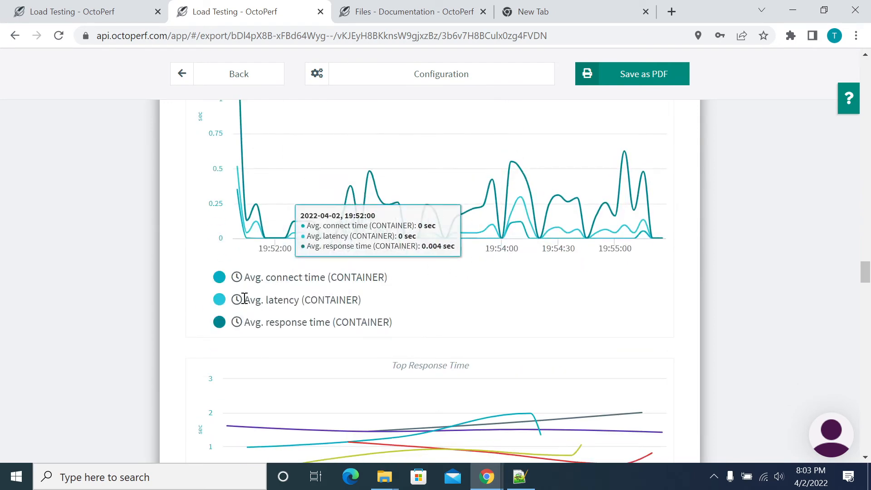
drag(278, 299, 362, 299)
scroll(674, 120, up, 1)
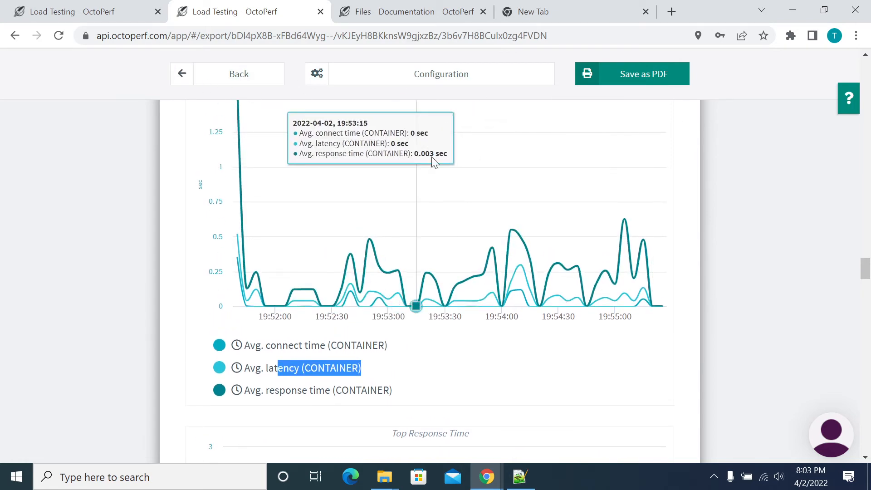
Step: Compare the report's Statistics summary with the same section of the export preview, down to Response time percentile 95
scroll(570, 231, up, 15)
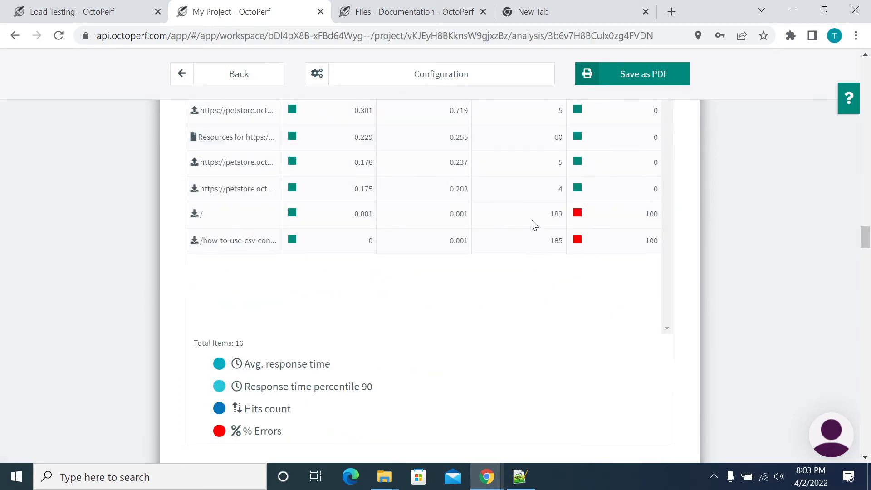
scroll(396, 272, down, 6)
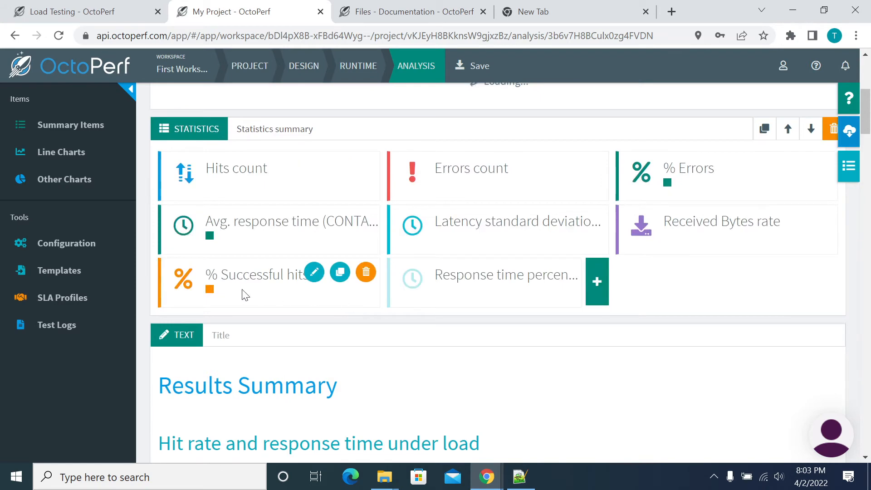
scroll(848, 134, up, 4)
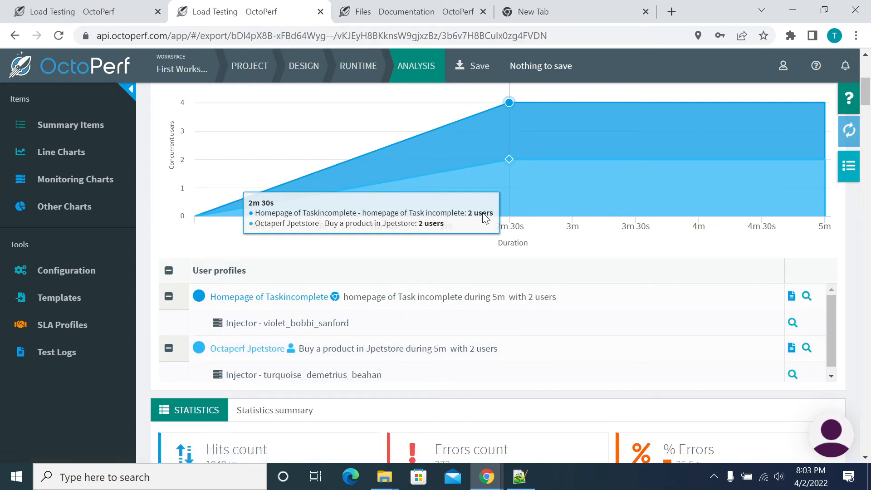
scroll(488, 227, down, 20)
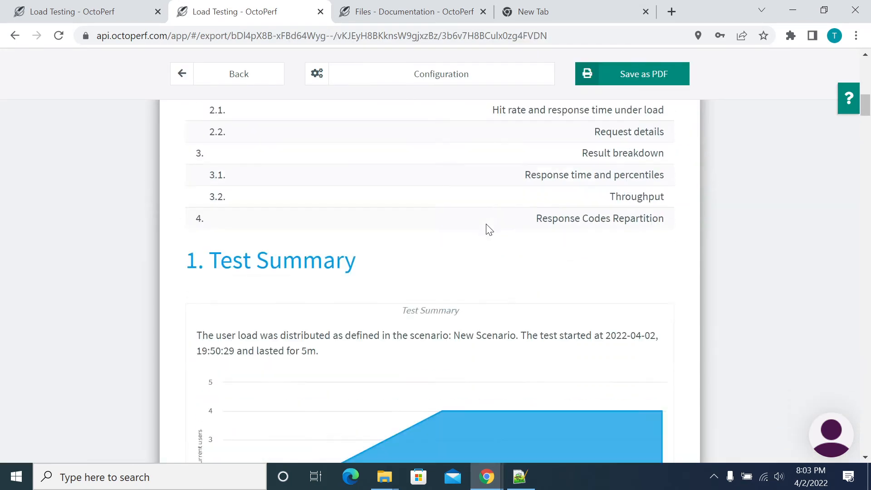
scroll(487, 229, down, 1)
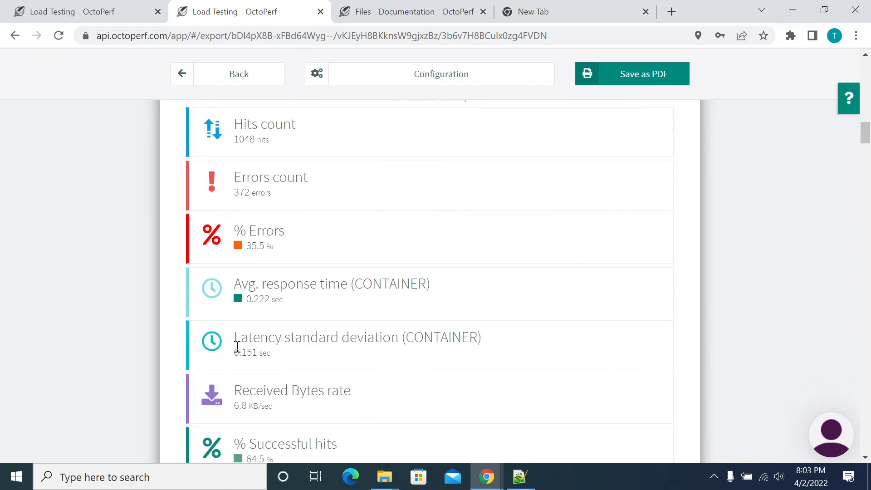
scroll(251, 395, down, 3)
drag(231, 364, 262, 376)
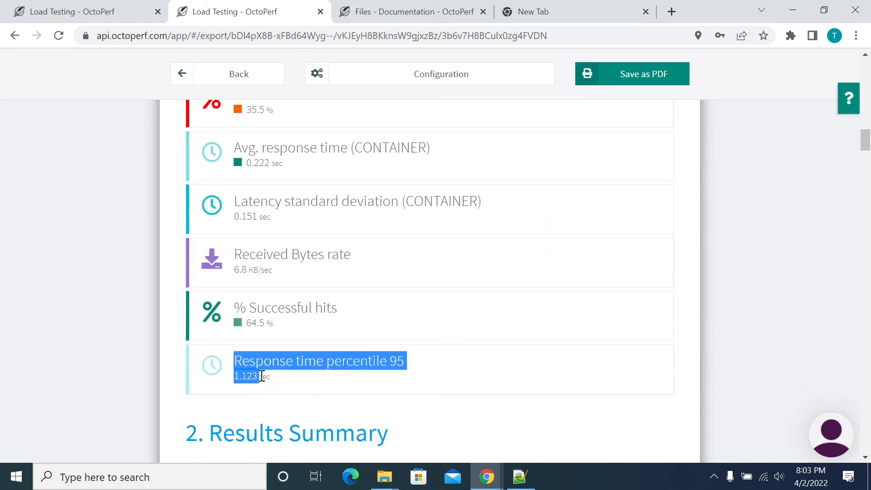
scroll(704, 146, up, 11)
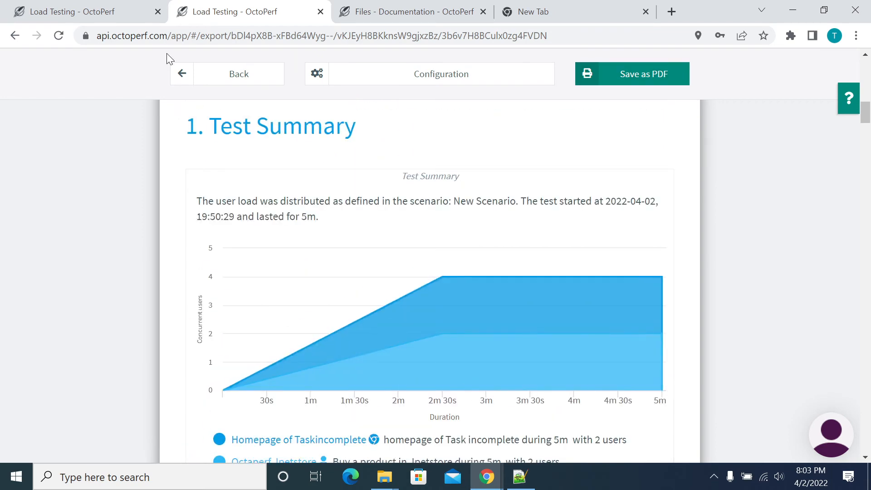
Step: Return to the report and add a Max. response time metric for all hits (request) to the Statistics summary
click(182, 76)
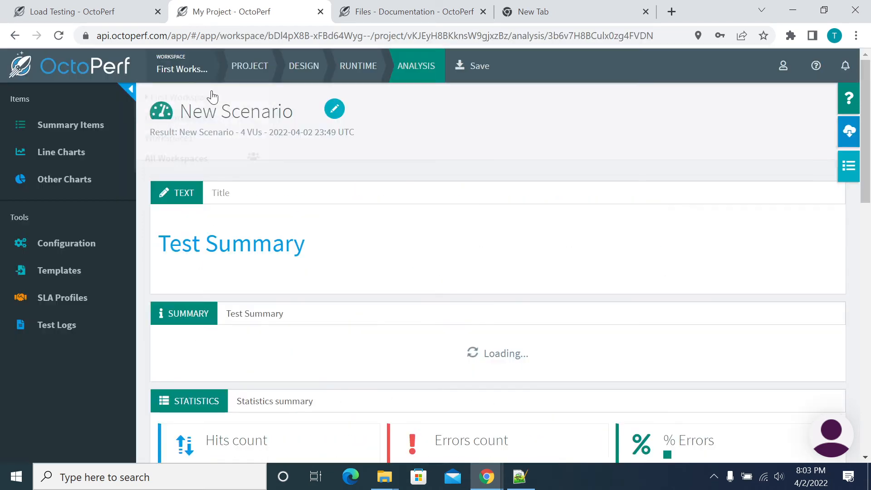
scroll(466, 212, down, 6)
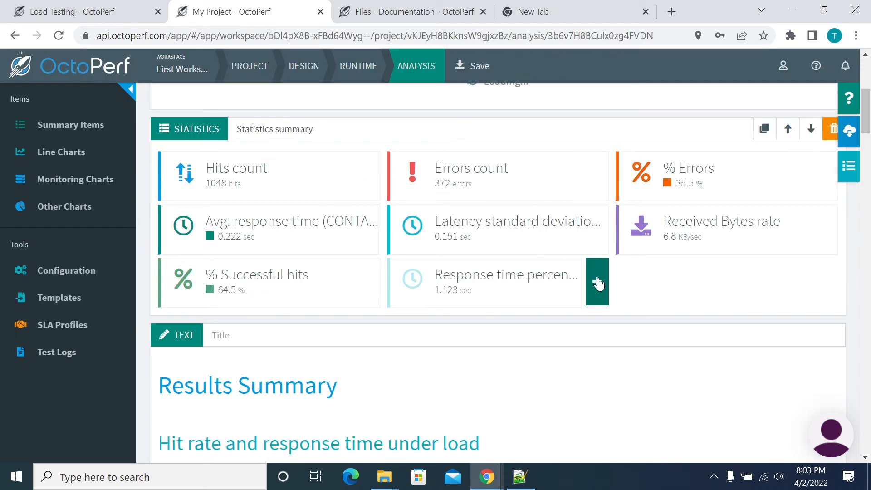
click(597, 284)
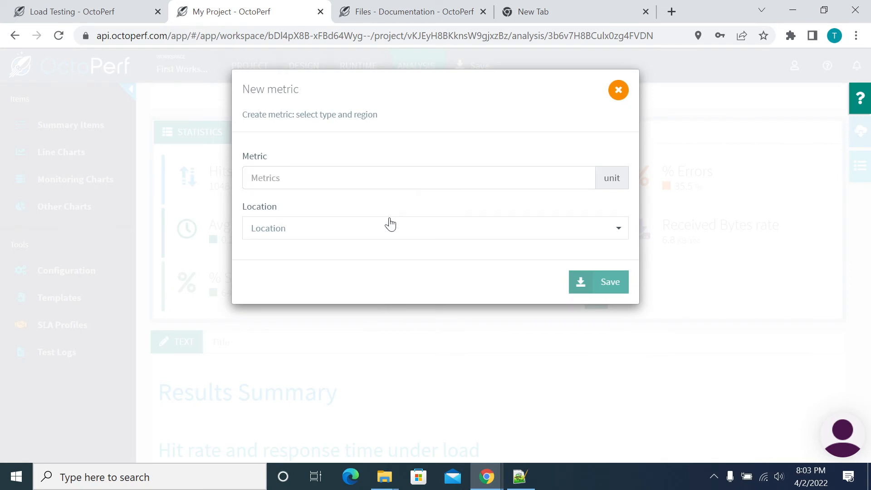
click(508, 173)
scroll(344, 281, down, 5)
scroll(332, 285, down, 1)
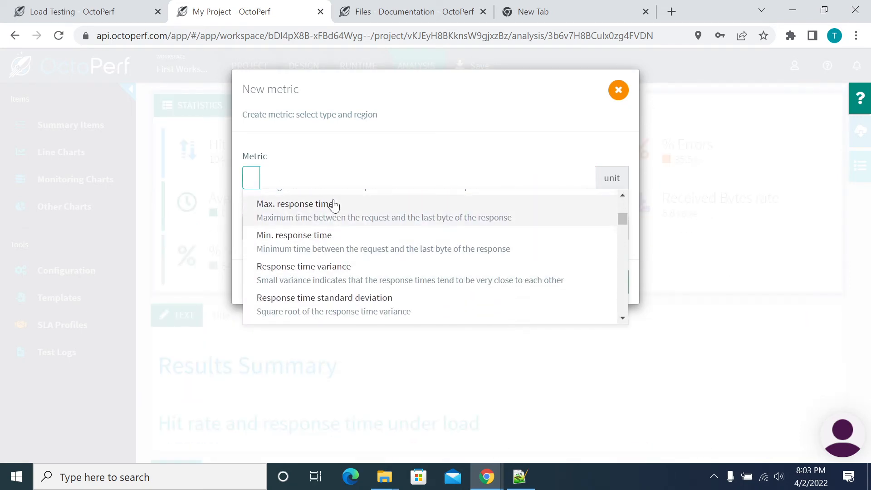
click(331, 202)
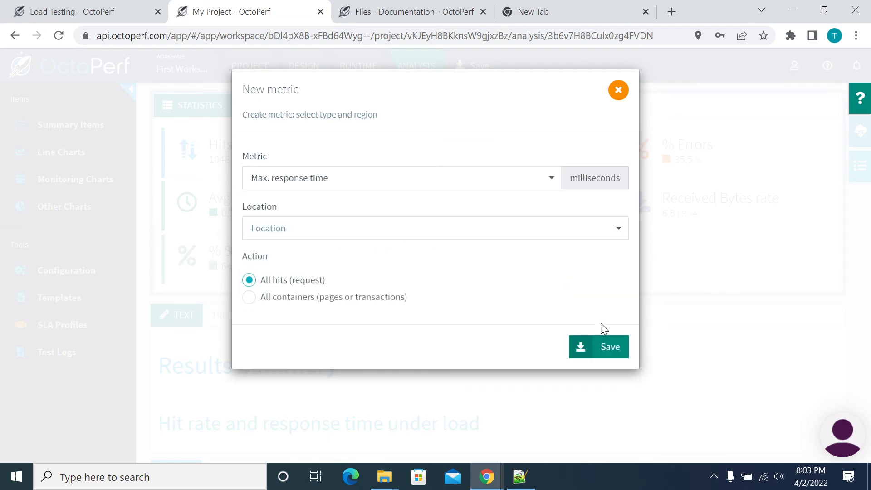
click(607, 348)
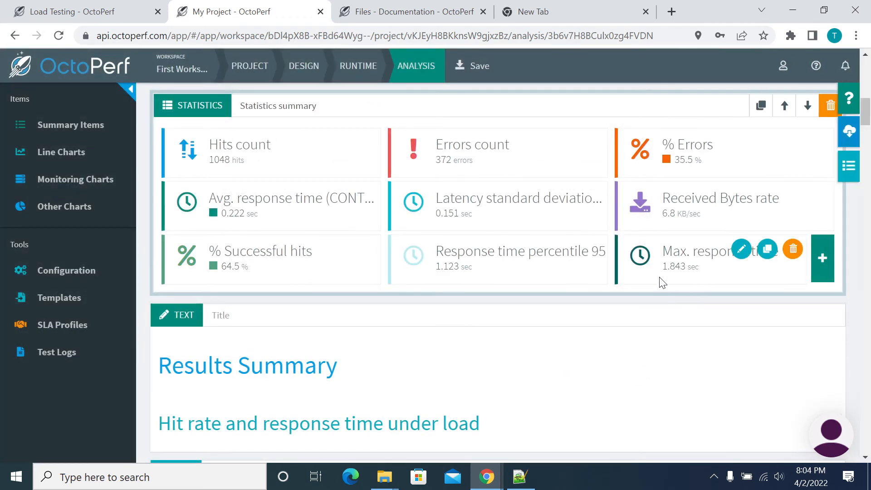
Step: Reopen the report's export preview and check the Max. response time metric in the statistics section
click(848, 131)
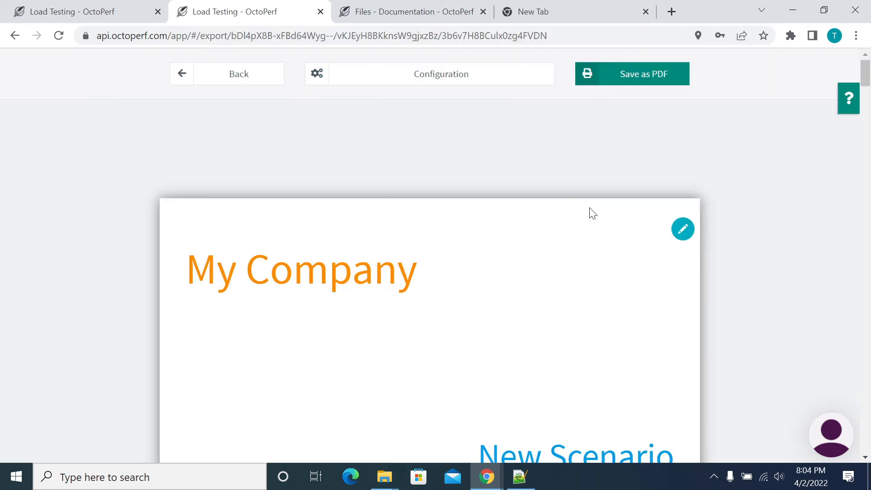
scroll(589, 214, down, 5)
scroll(447, 230, down, 15)
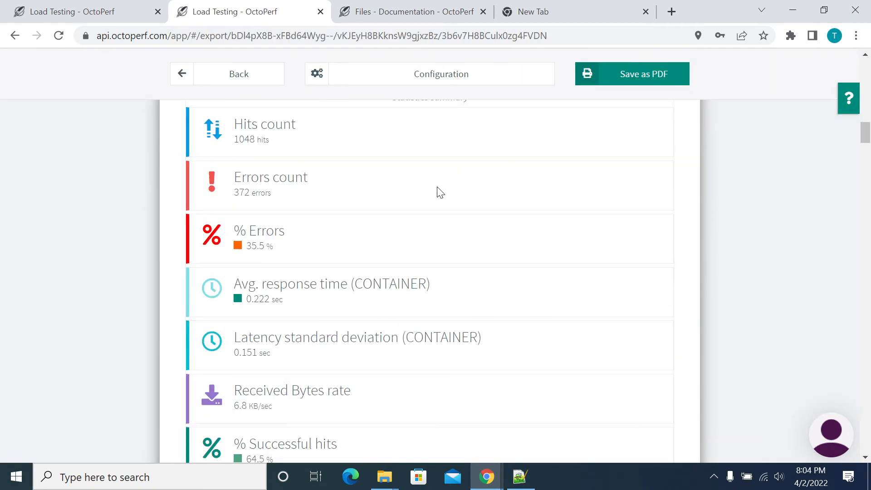
triple_click(263, 352)
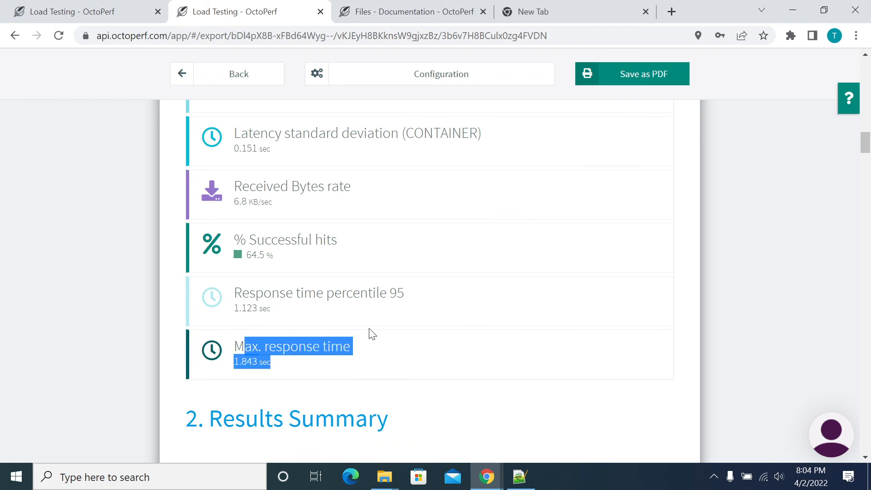
scroll(473, 179, up, 12)
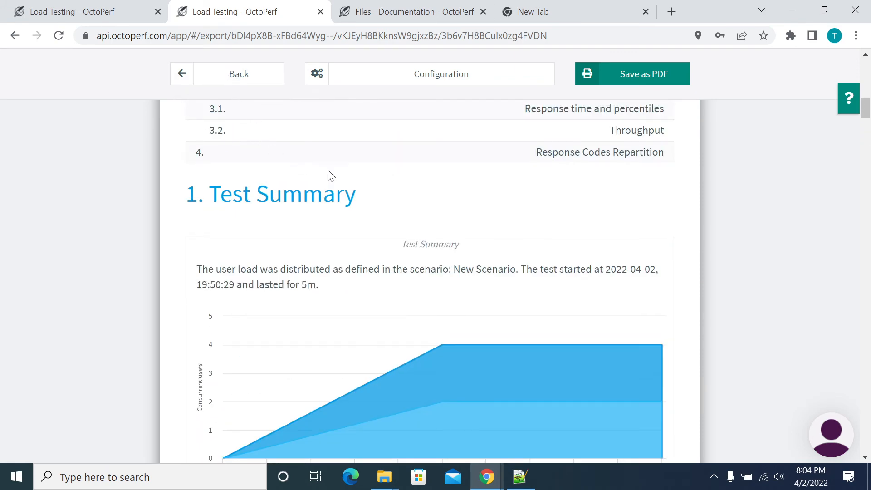
Step: Return to the New Scenario report, save it, and select the report page's URL
click(252, 75)
scroll(531, 291, down, 5)
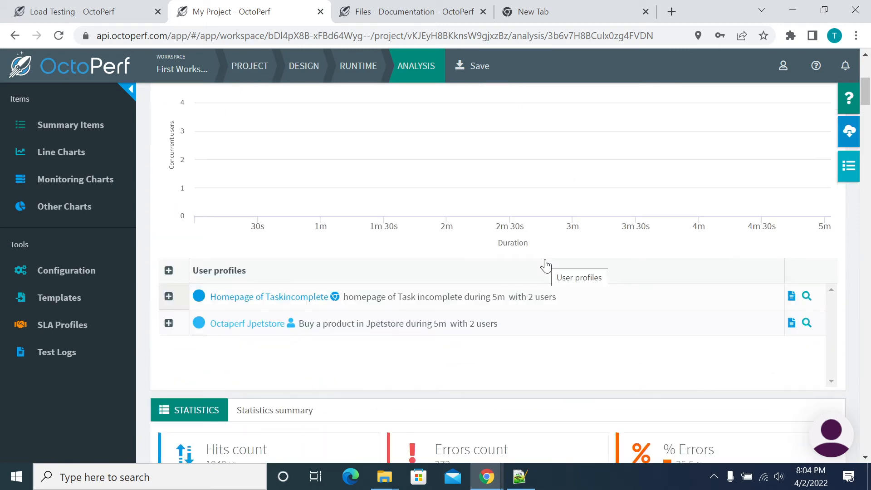
scroll(694, 272, up, 5)
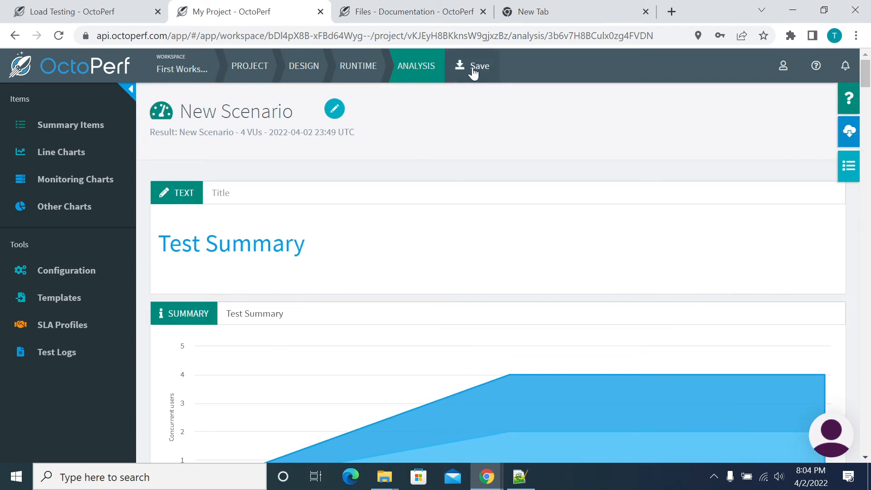
click(657, 36)
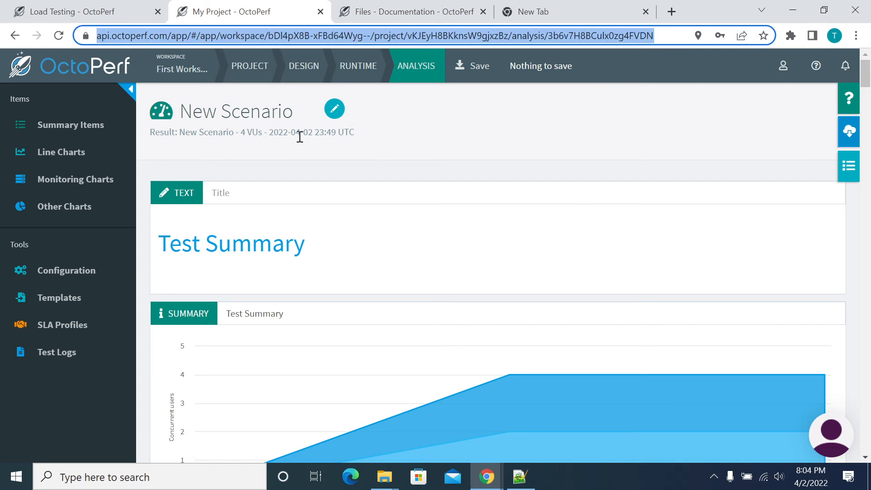
Step: Open the Report Summary outline and look through its list of report items down to Errors
scroll(374, 181, down, 5)
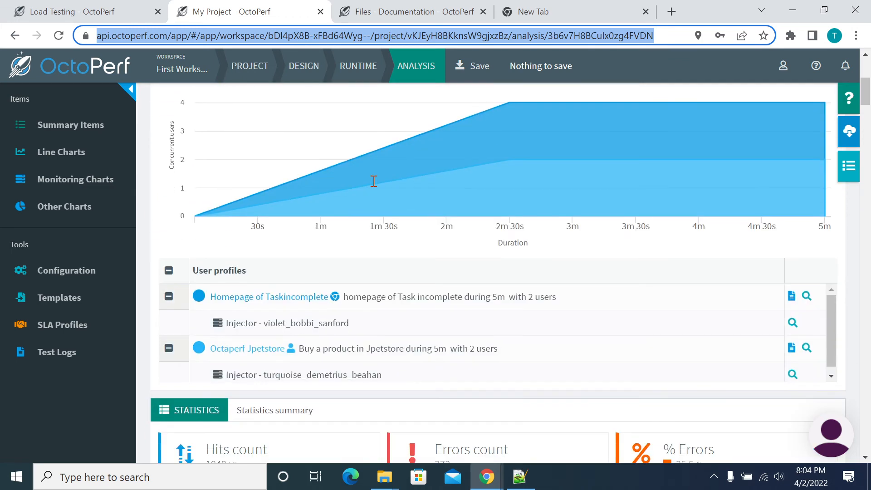
mouse_move(435, 208)
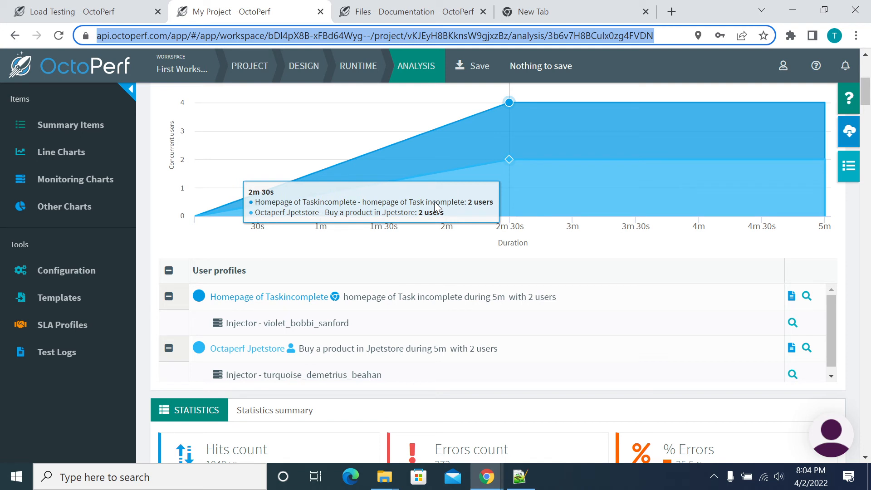
click(848, 166)
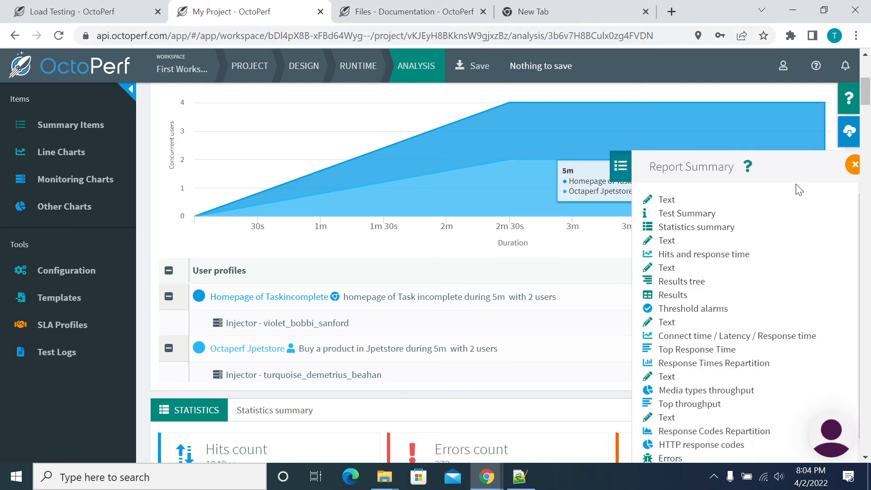
scroll(663, 249, down, 2)
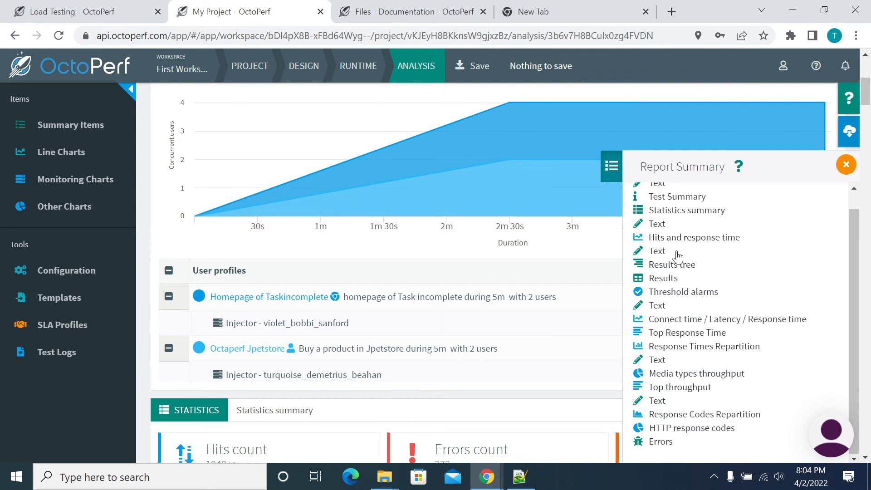
Step: Jump to Media types throughput from the report outline and examine the Media types throughput and Media types count pie charts
scroll(675, 313, up, 2)
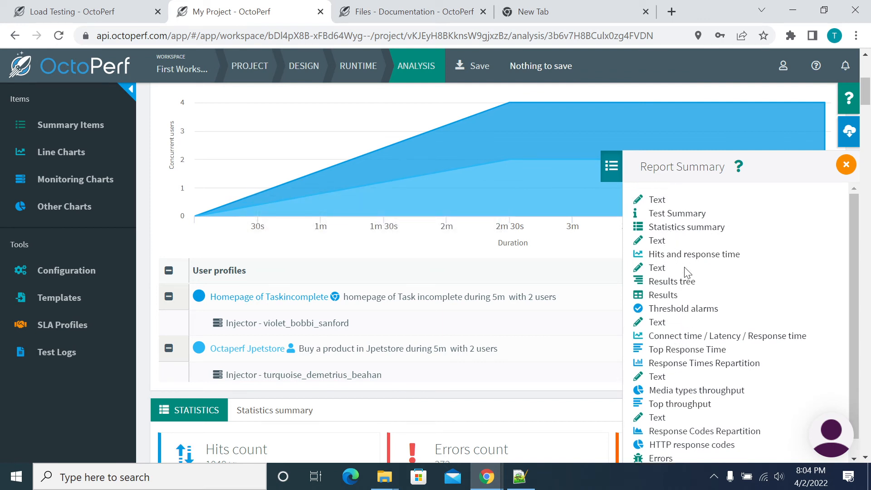
scroll(667, 356, down, 2)
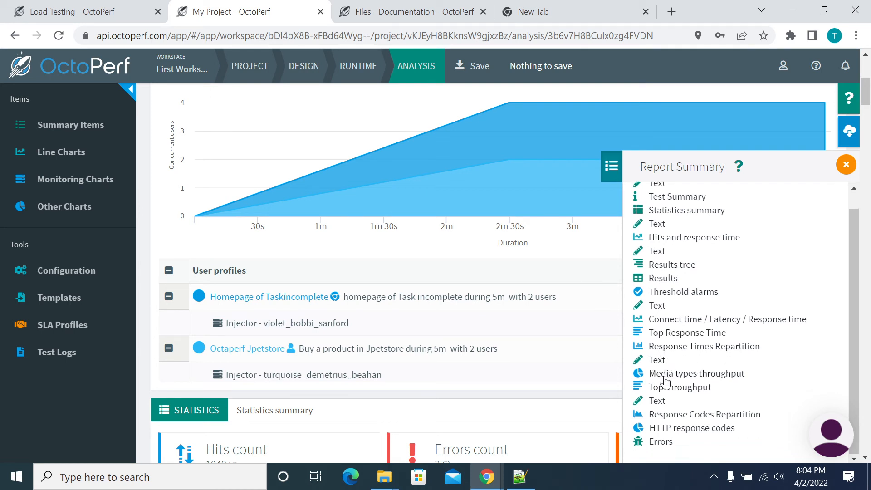
click(708, 377)
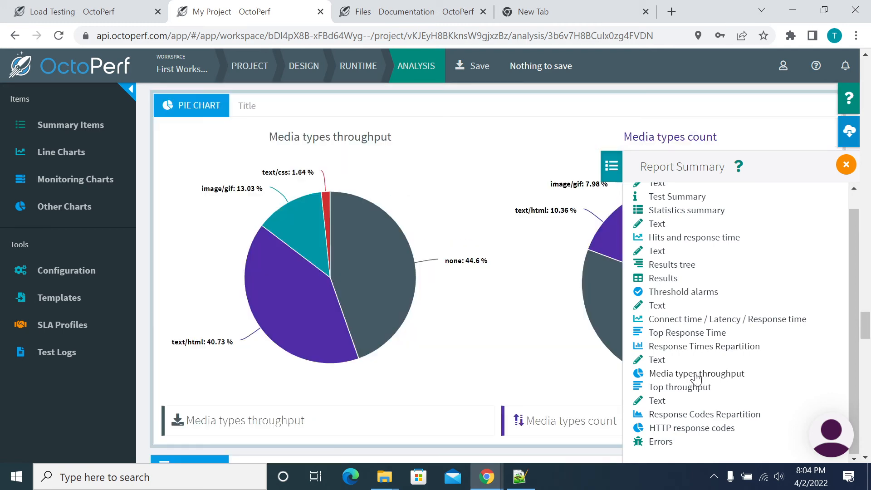
click(607, 173)
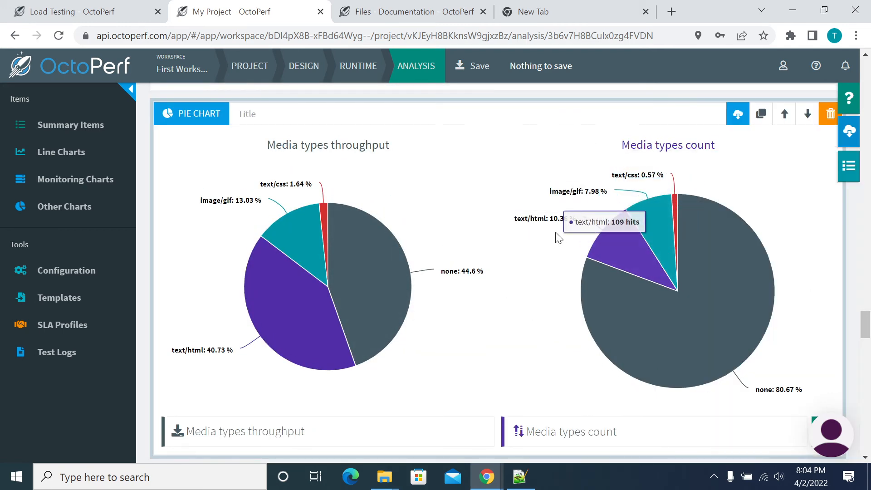
mouse_move(523, 223)
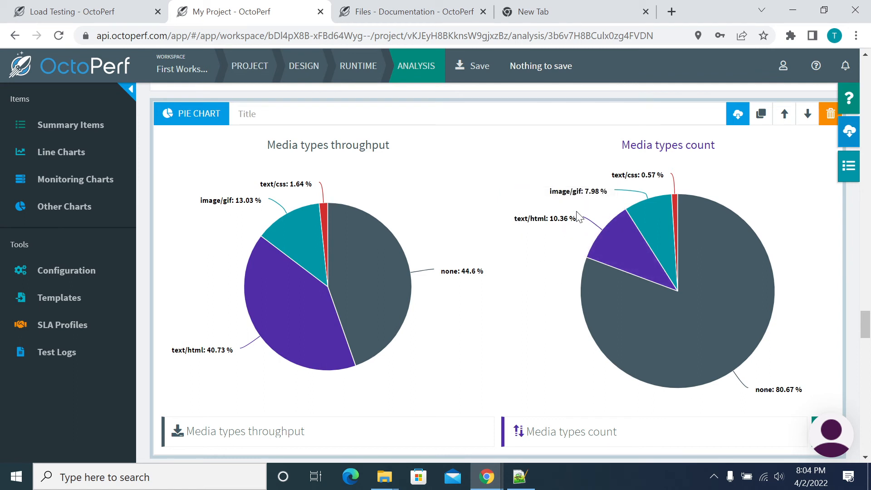
mouse_move(740, 278)
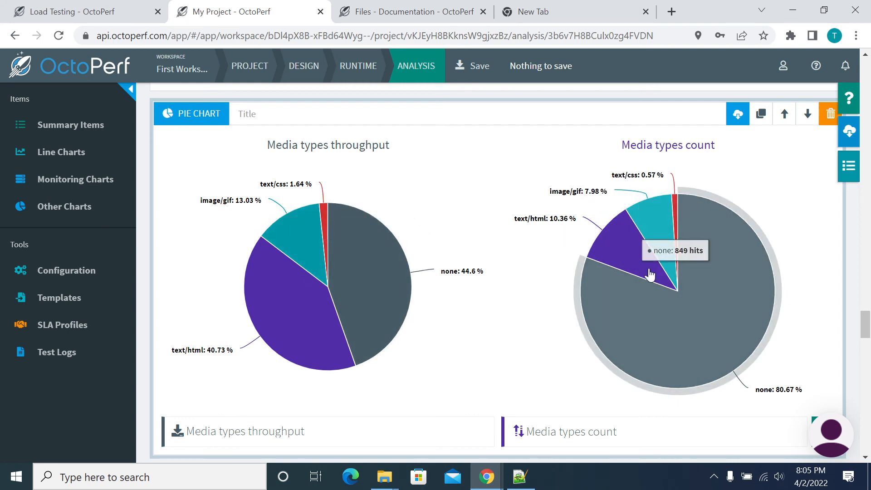
Step: Review the report from Top throughput through the Response Codes Repartition and HTTP response codes charts to the Errors table
scroll(585, 240, down, 3)
click(849, 166)
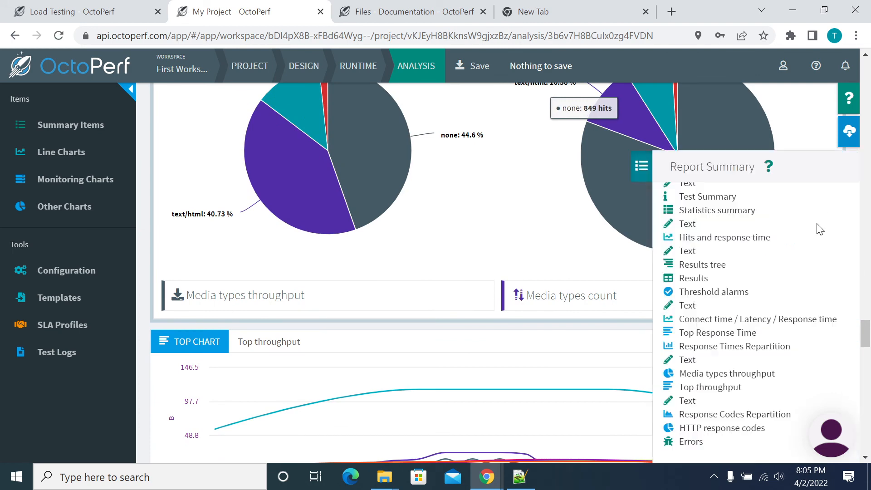
scroll(754, 281, down, 6)
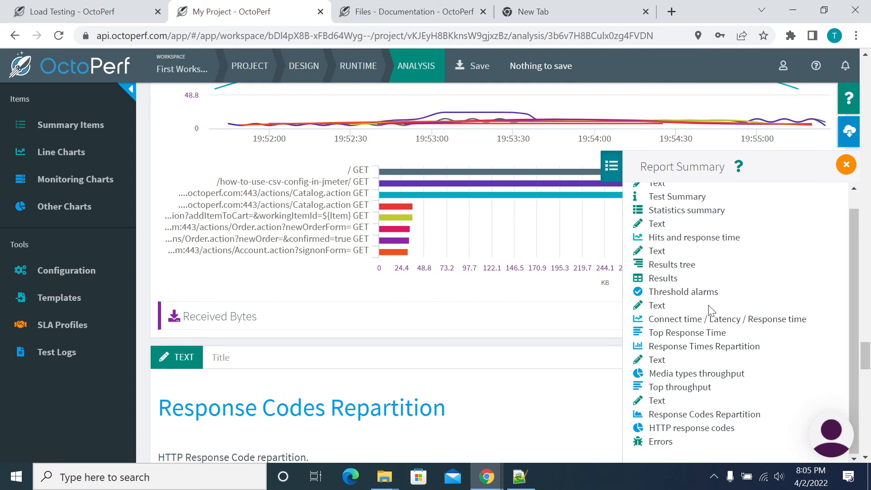
scroll(711, 290, up, 1)
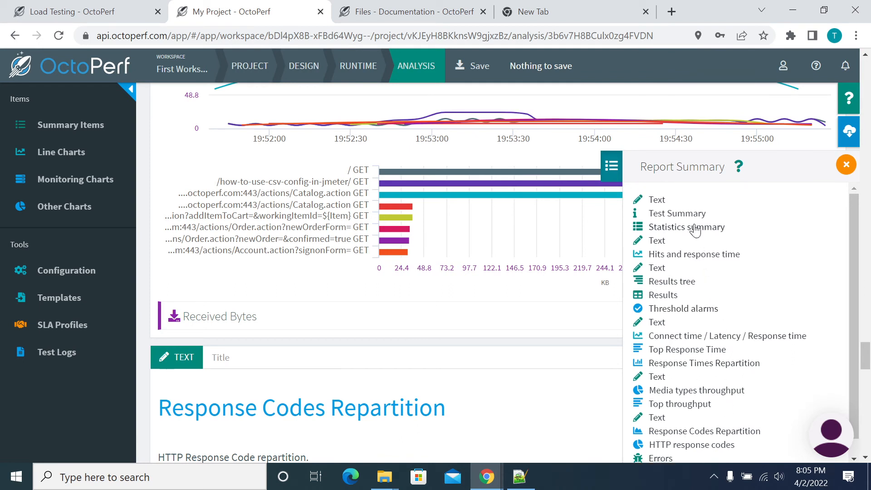
click(139, 359)
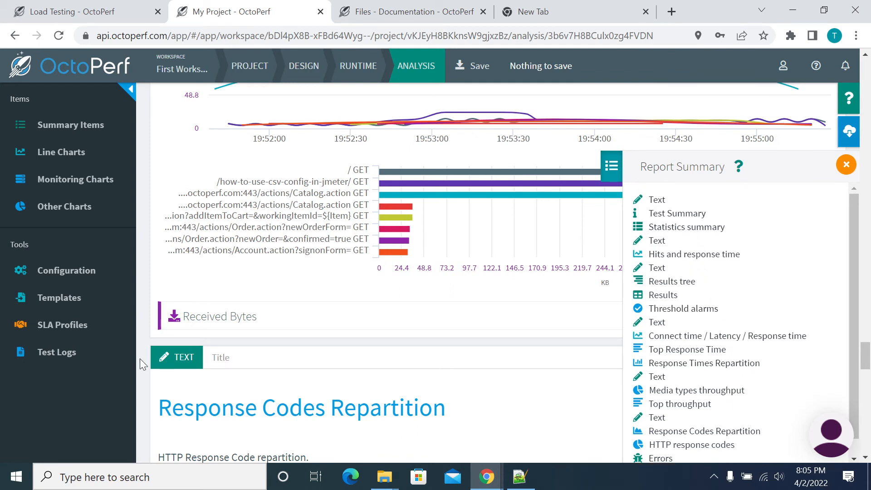
scroll(140, 358, down, 1)
click(615, 166)
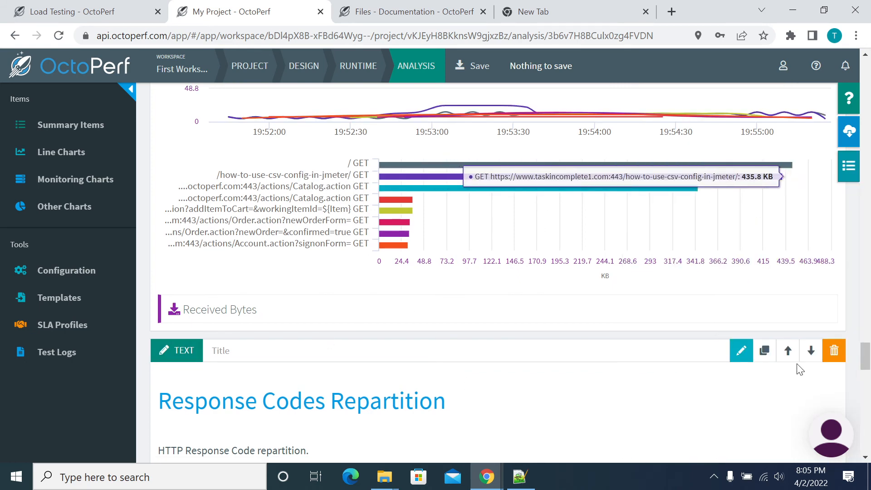
scroll(753, 352, down, 10)
scroll(731, 331, down, 14)
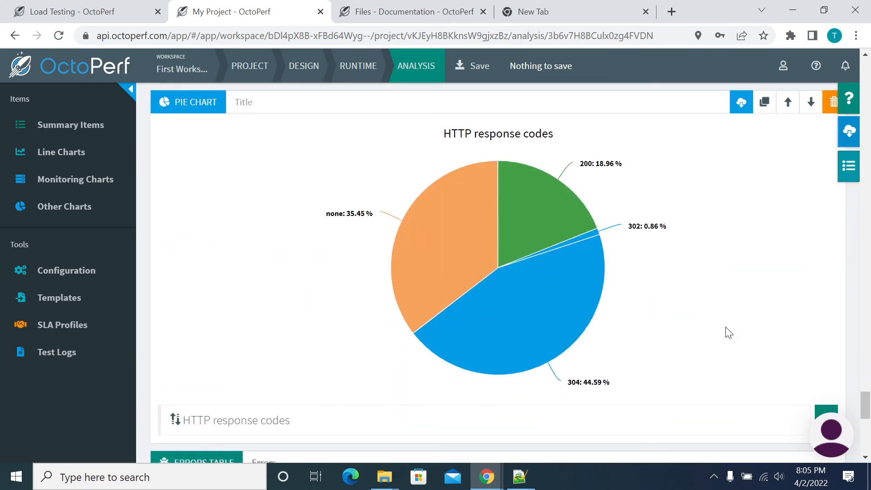
scroll(708, 319, up, 8)
scroll(694, 321, up, 8)
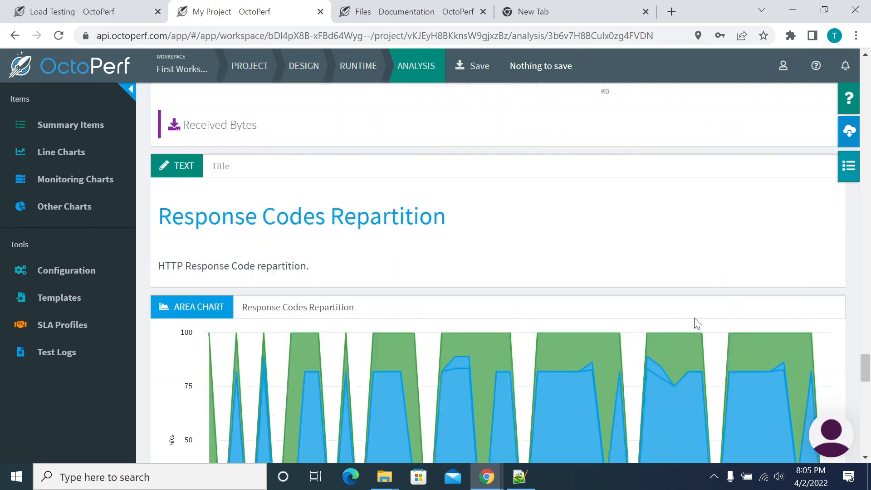
scroll(577, 325, down, 14)
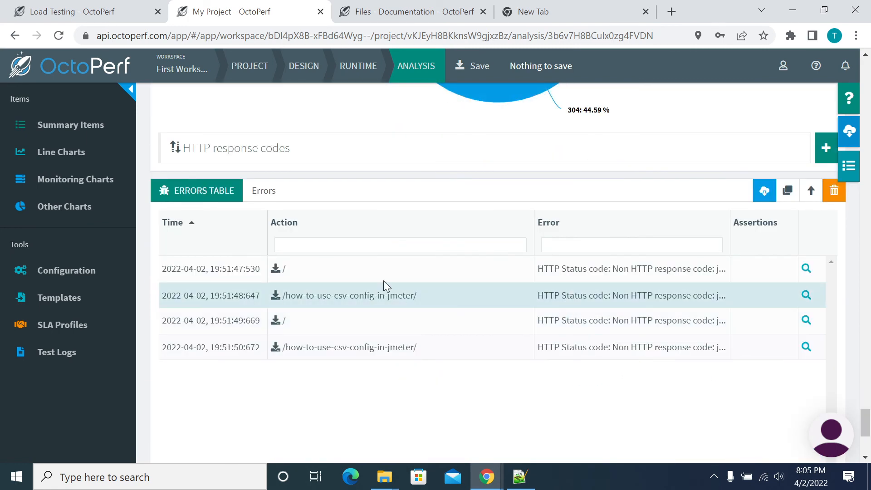
Step: Examine the details, request and response of the first error in the Errors table, and close the error details
click(807, 269)
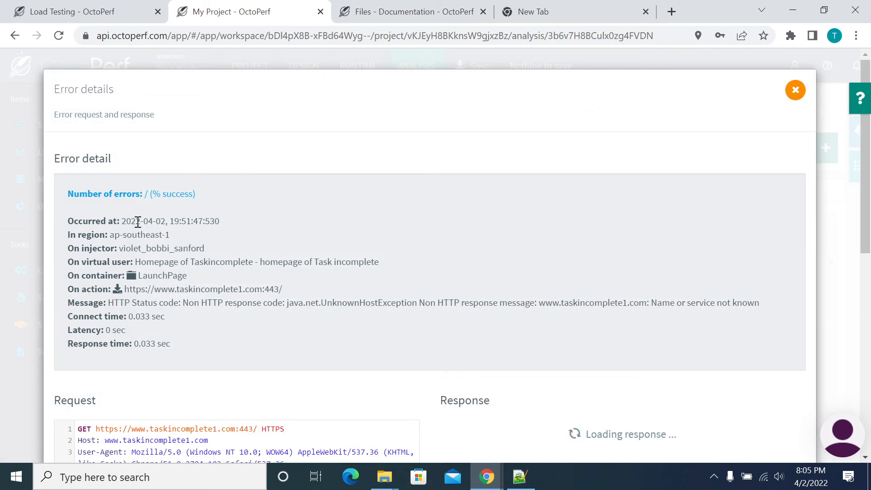
drag(138, 223, 359, 318)
scroll(370, 303, down, 4)
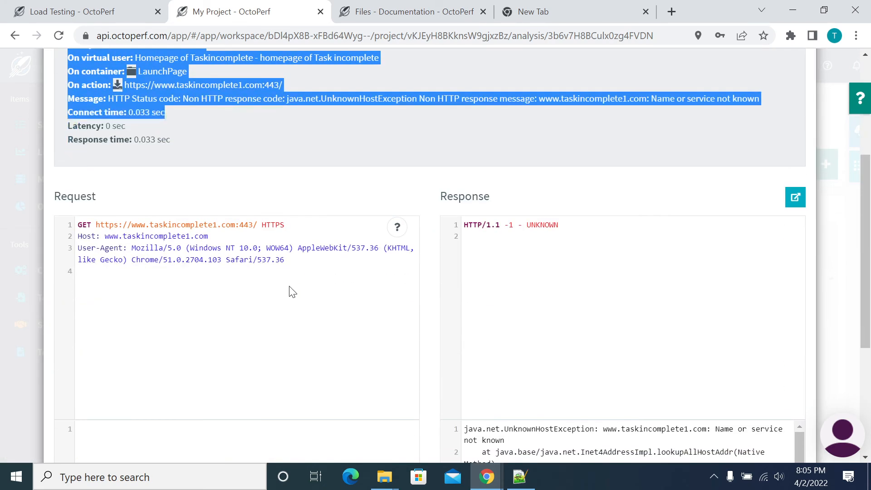
scroll(628, 318, down, 3)
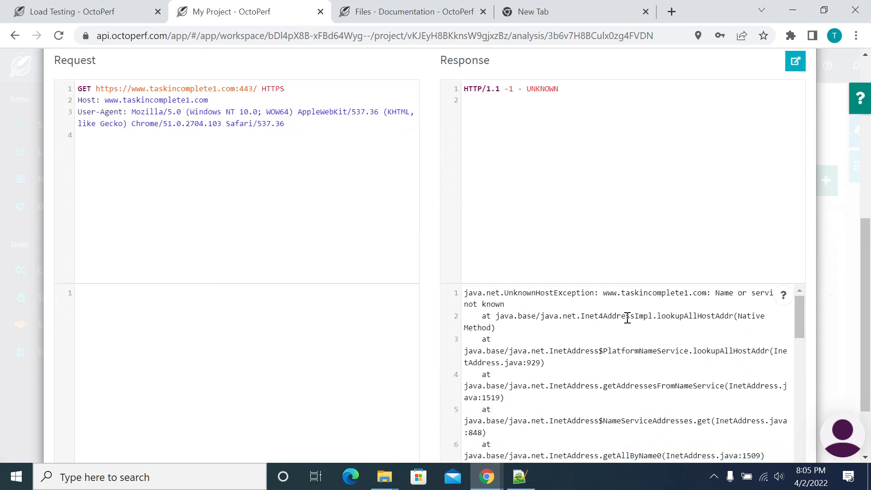
mouse_move(697, 299)
mouse_down()
mouse_move(693, 372)
mouse_move(680, 402)
mouse_up()
scroll(654, 377, up, 8)
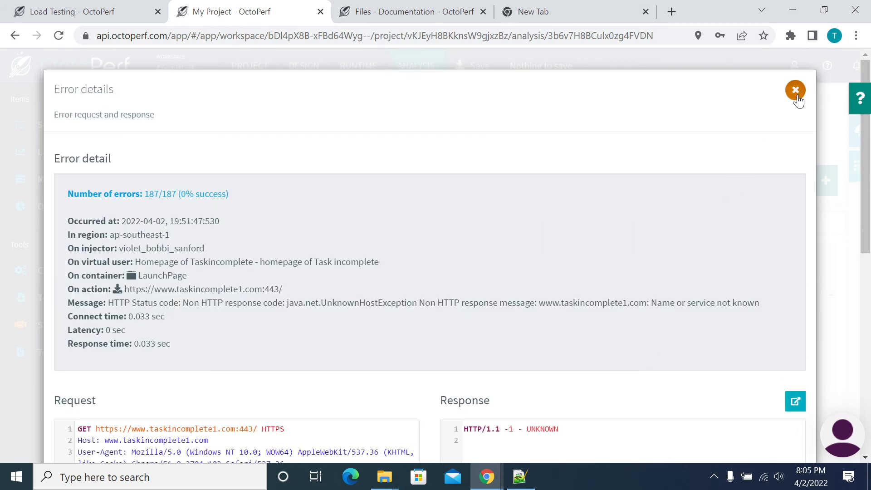
click(796, 94)
Step: Delete the Throughput text item above the media types pie charts from the report
scroll(444, 311, up, 4)
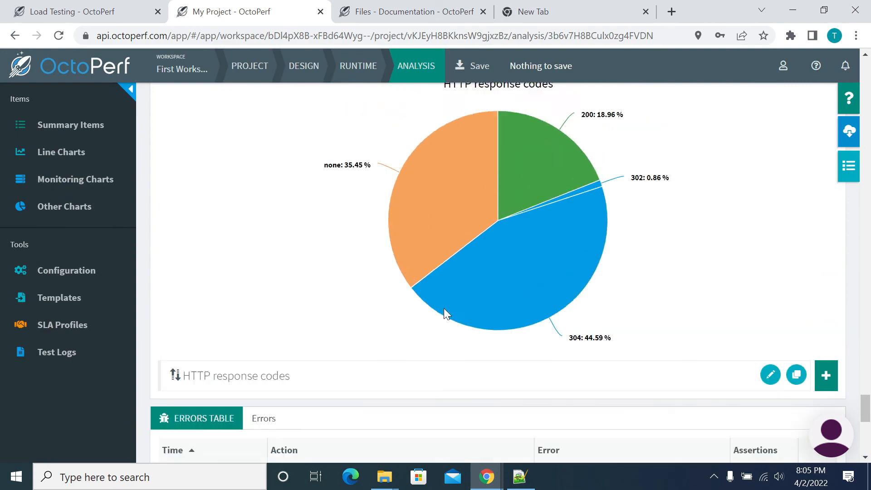
scroll(444, 313, up, 15)
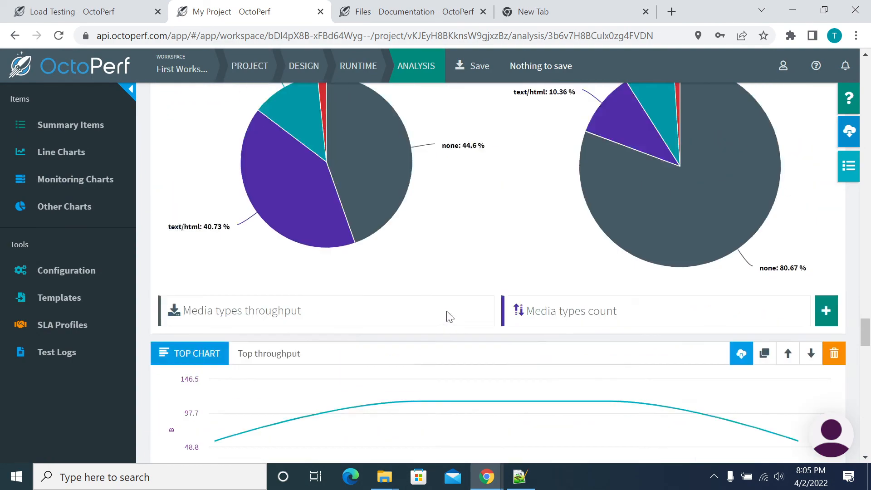
scroll(449, 316, up, 10)
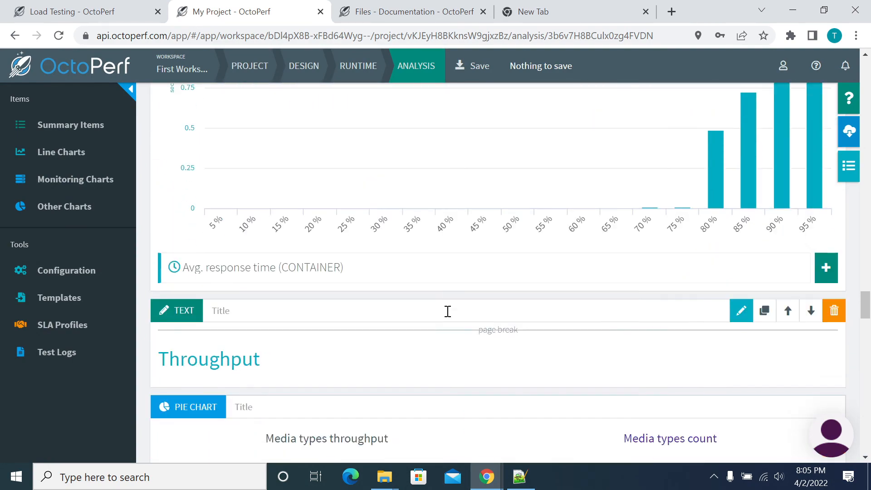
click(834, 313)
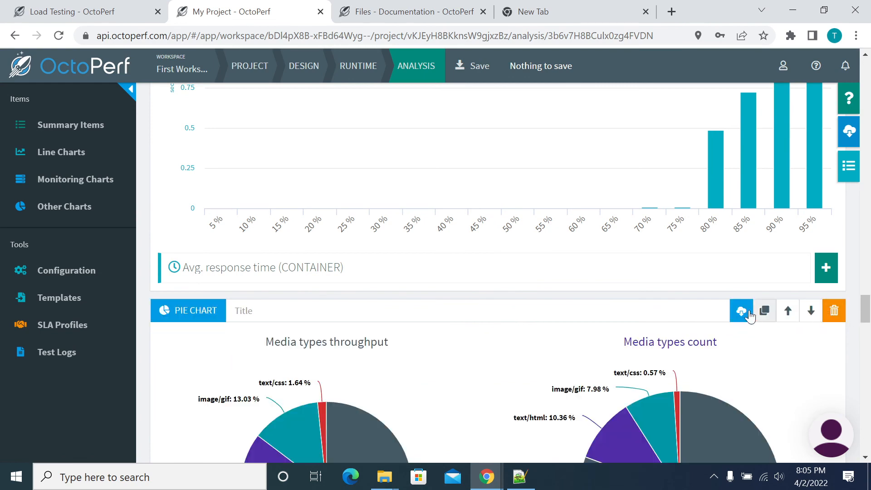
Step: Delete the Threshold alarms item and the Result breakdown text item that follow the results table
scroll(648, 267, up, 10)
scroll(534, 252, up, 15)
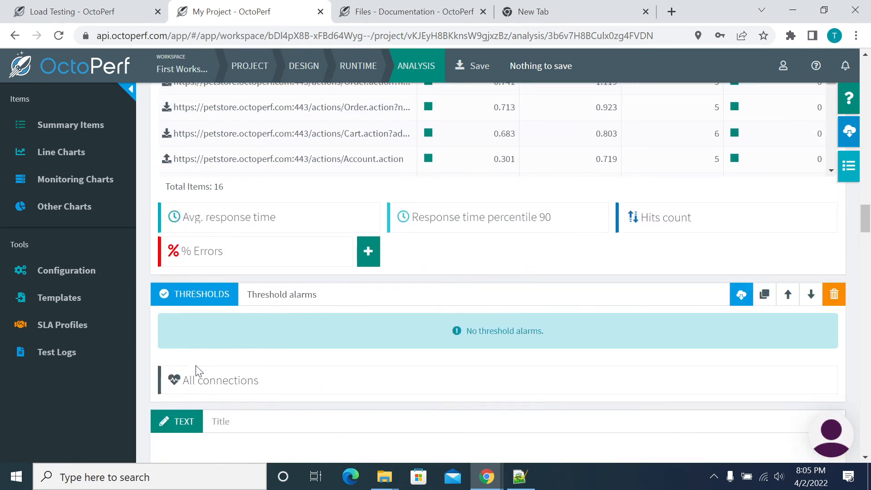
click(834, 297)
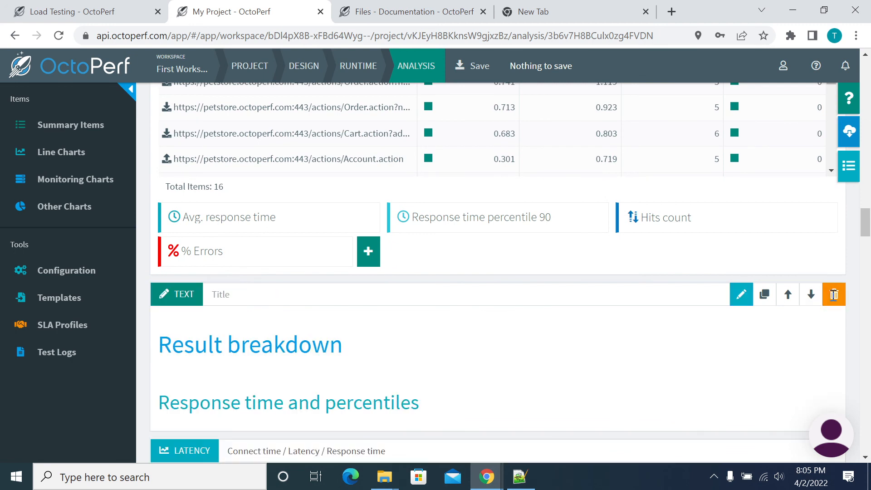
click(834, 296)
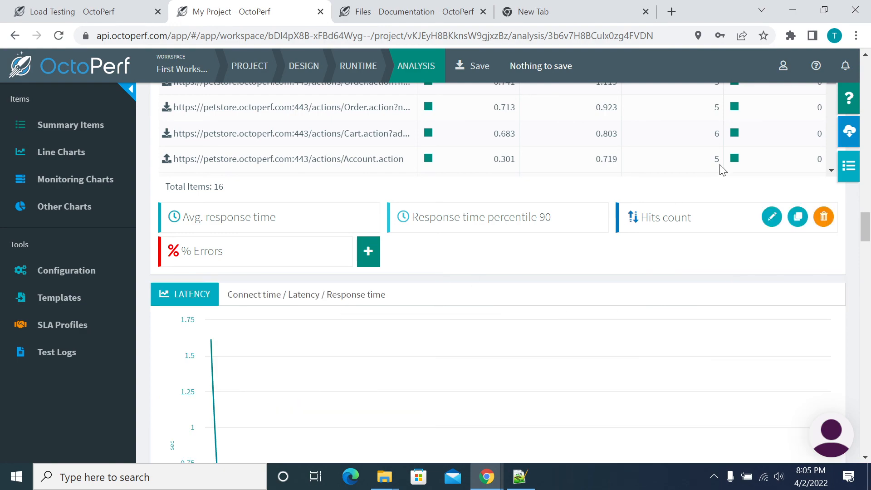
Step: Look through the remaining report items and open the Test Summary text item at the report's start for editing
scroll(619, 331, down, 20)
scroll(614, 333, down, 20)
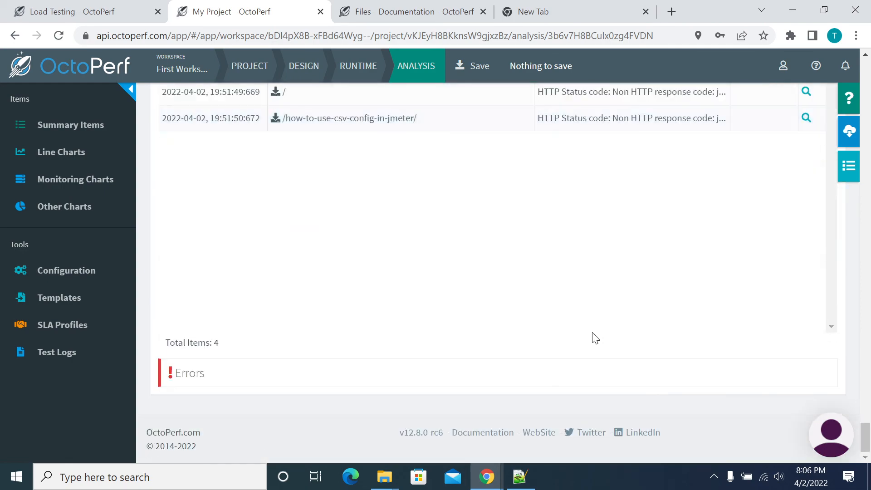
scroll(595, 339, up, 15)
scroll(543, 300, up, 20)
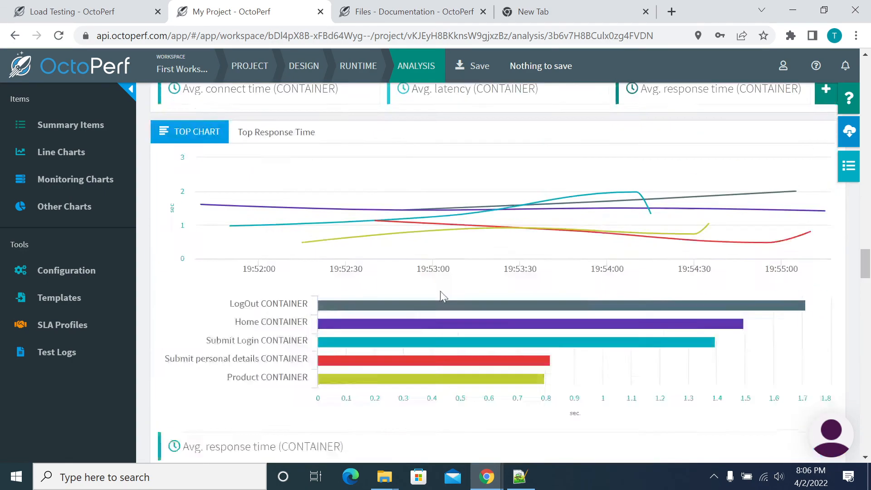
scroll(317, 300, up, 20)
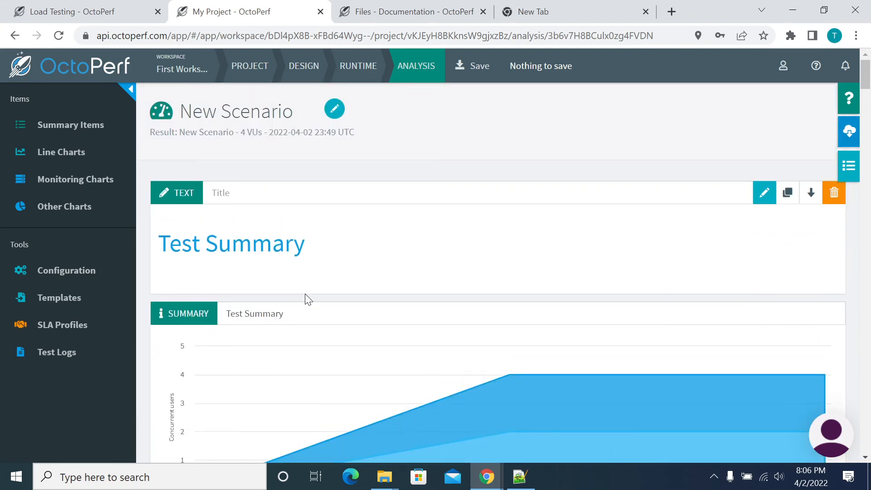
click(229, 196)
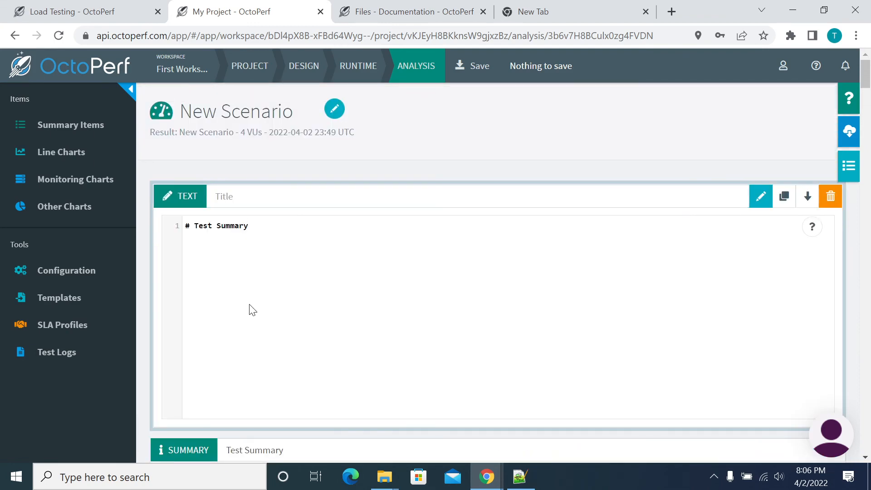